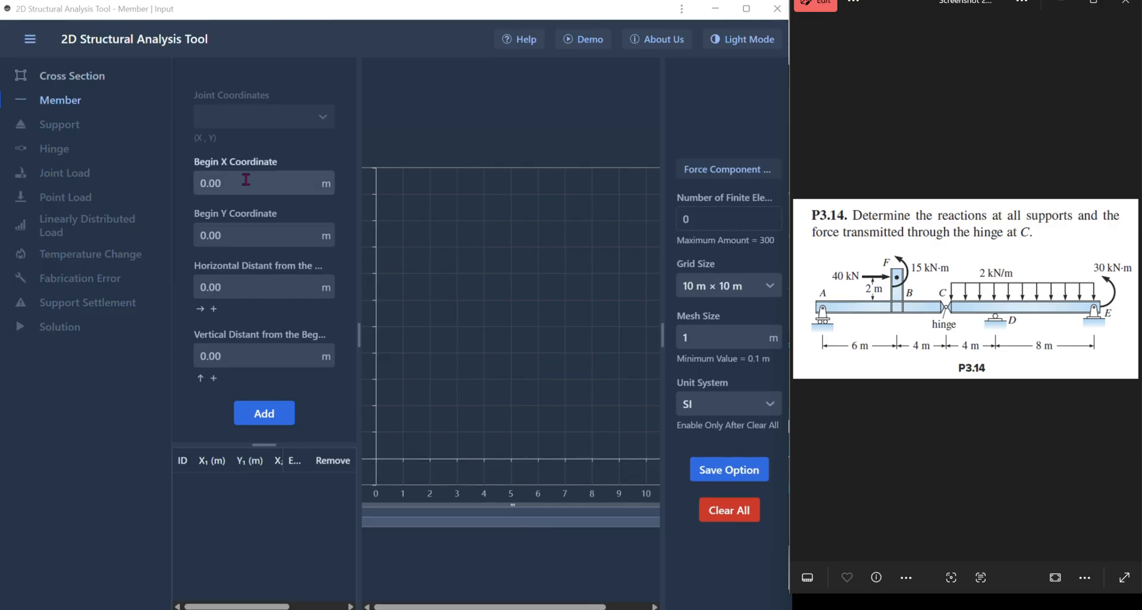
{"action": "left_click", "coordinate": [201, 183]}
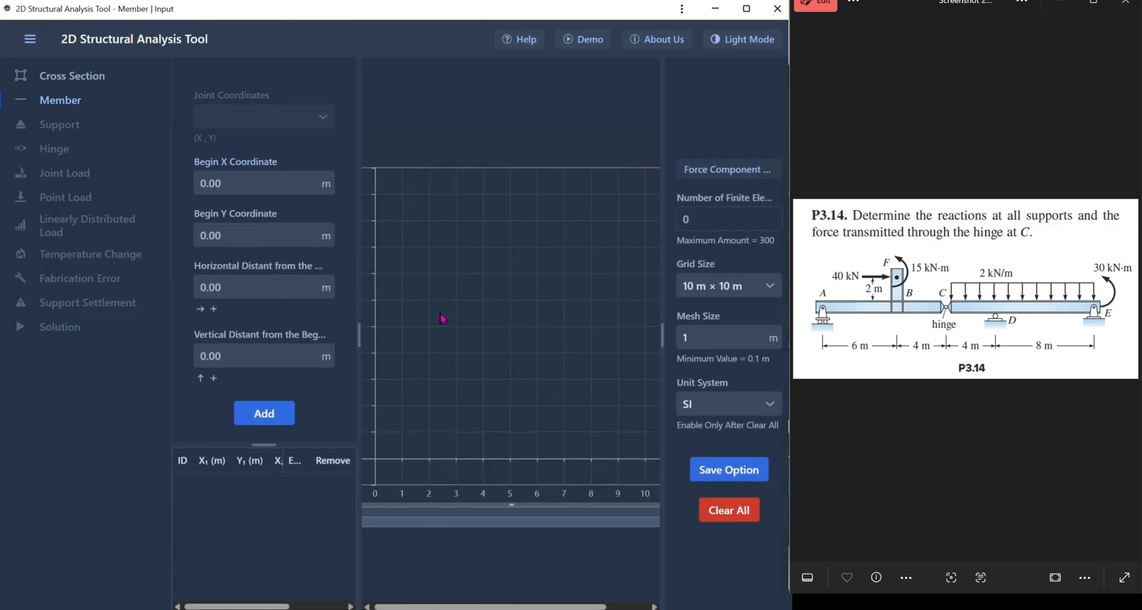
{"action": "scroll", "coordinate": [440, 319], "scroll_direction": "right", "scroll_amount": 1}
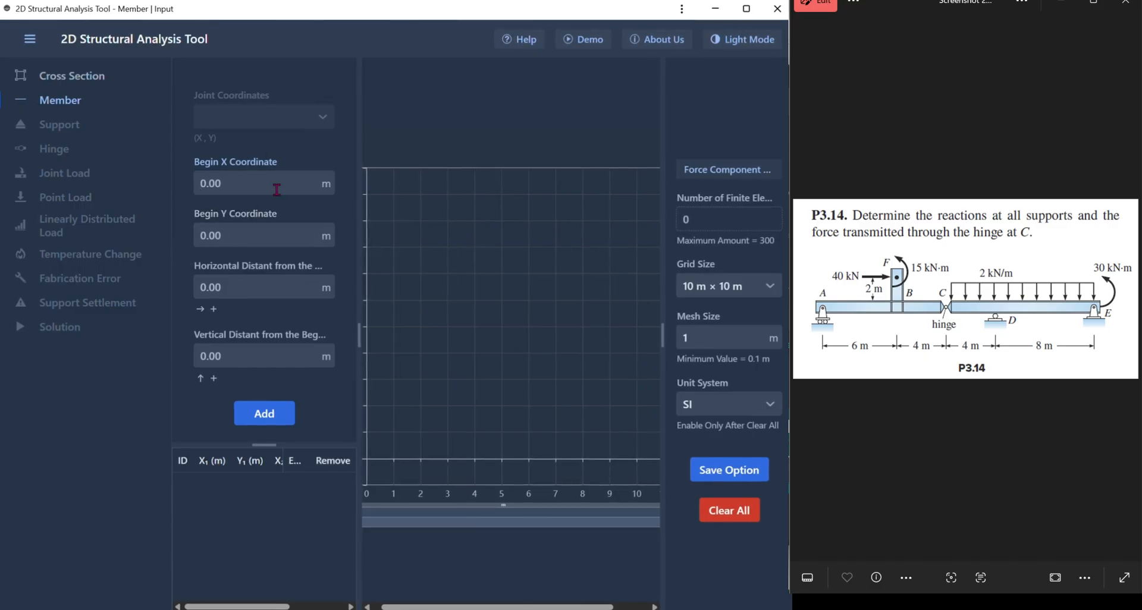
{"action": "left_click", "coordinate": [265, 232]}
{"action": "left_click", "coordinate": [257, 184]}
{"action": "scroll", "coordinate": [574, 464], "scroll_direction": "right", "scroll_amount": 1}
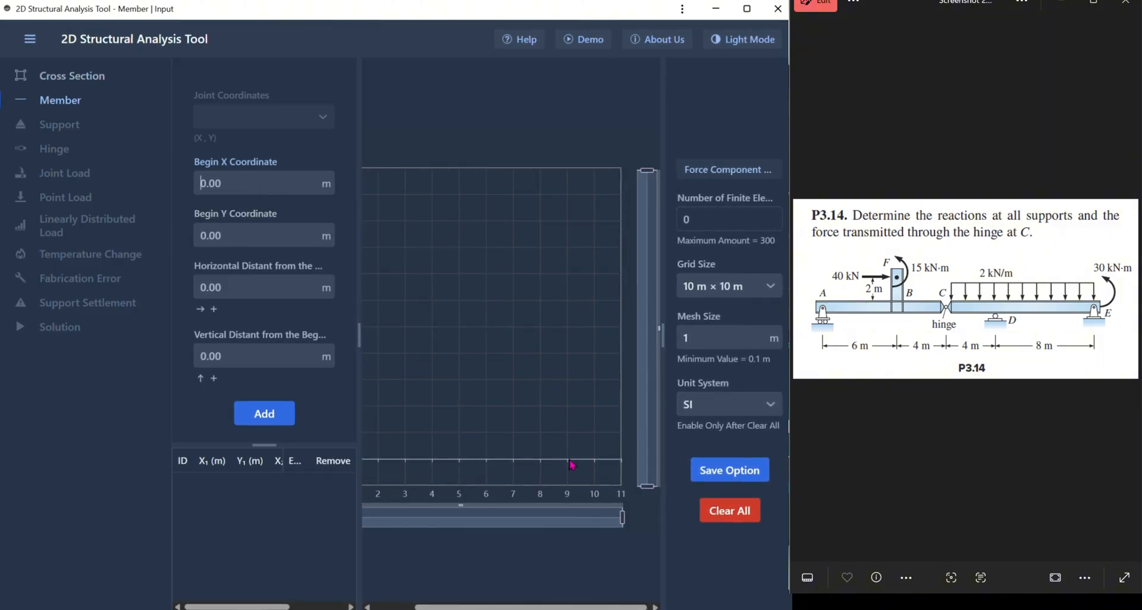
{"action": "scroll", "coordinate": [572, 465], "scroll_direction": "left", "scroll_amount": 1}
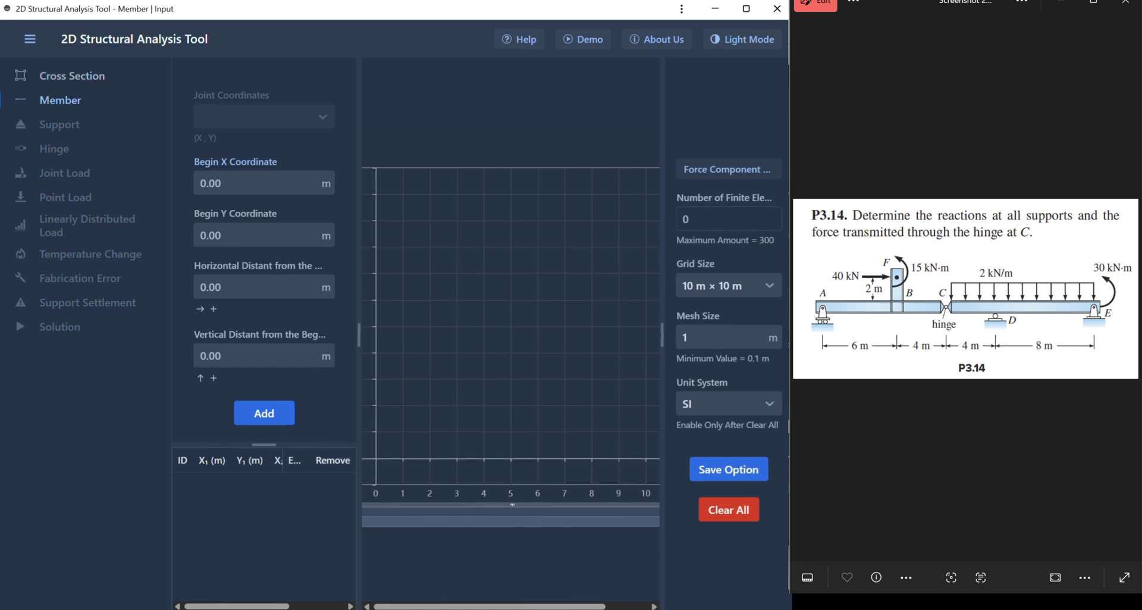
- Set the grid size to 30 m × 30 m, keep the SI unit system, and save the options
{"action": "left_click", "coordinate": [722, 287]}
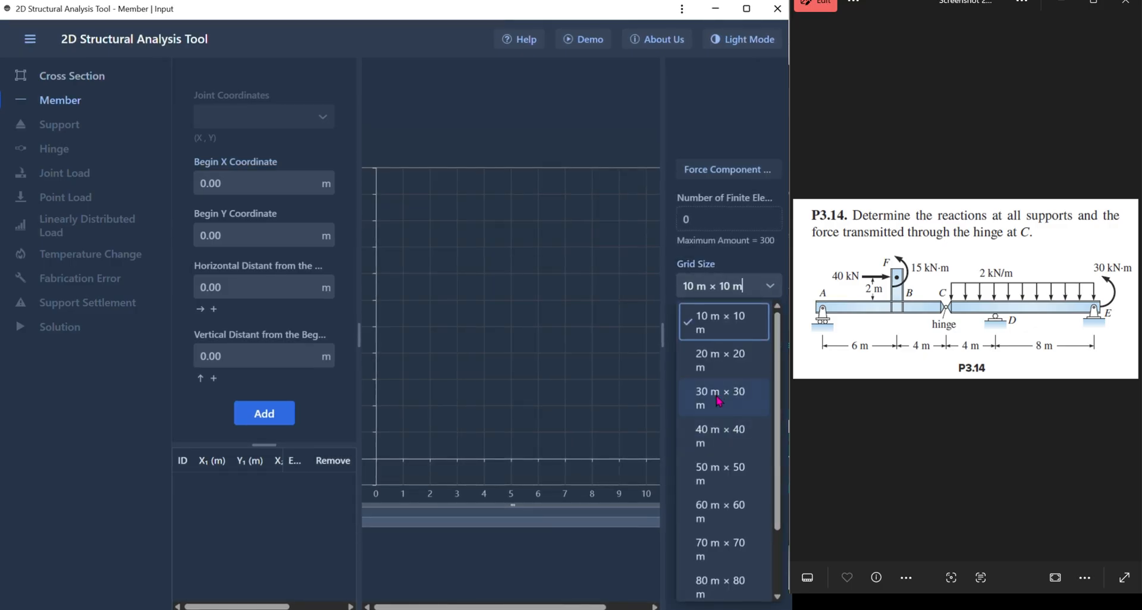
{"action": "left_click", "coordinate": [719, 399]}
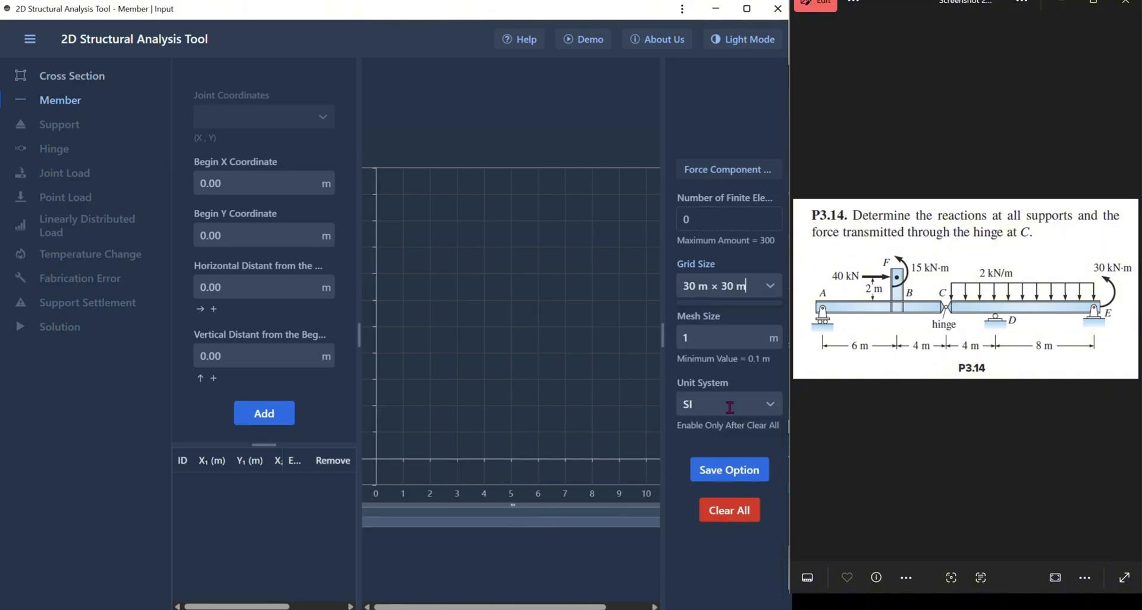
{"action": "left_click", "coordinate": [752, 404]}
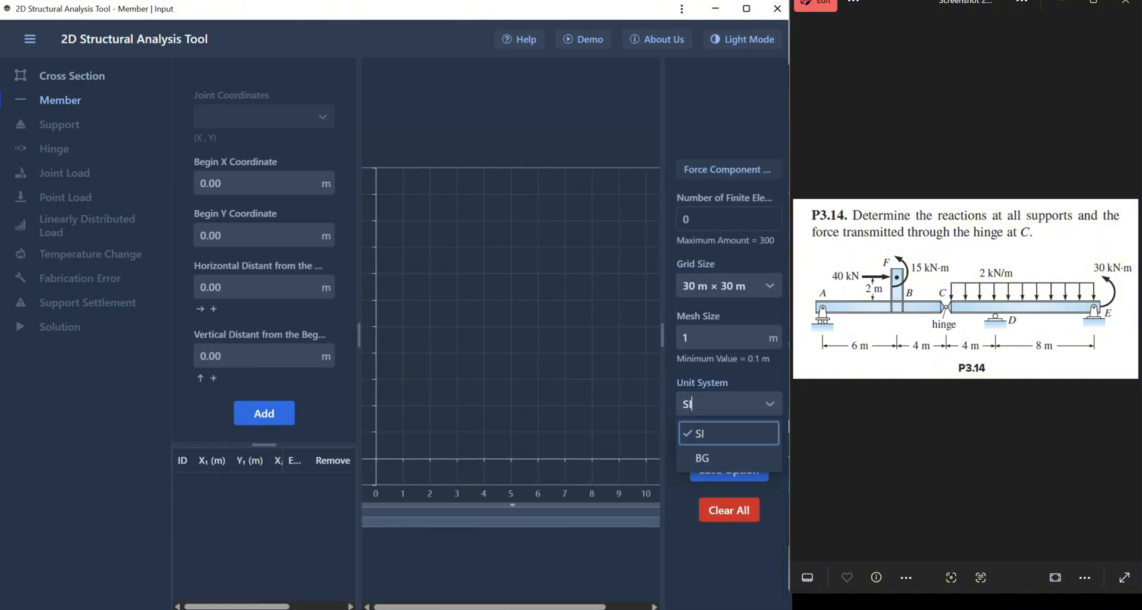
{"action": "left_click", "coordinate": [737, 433]}
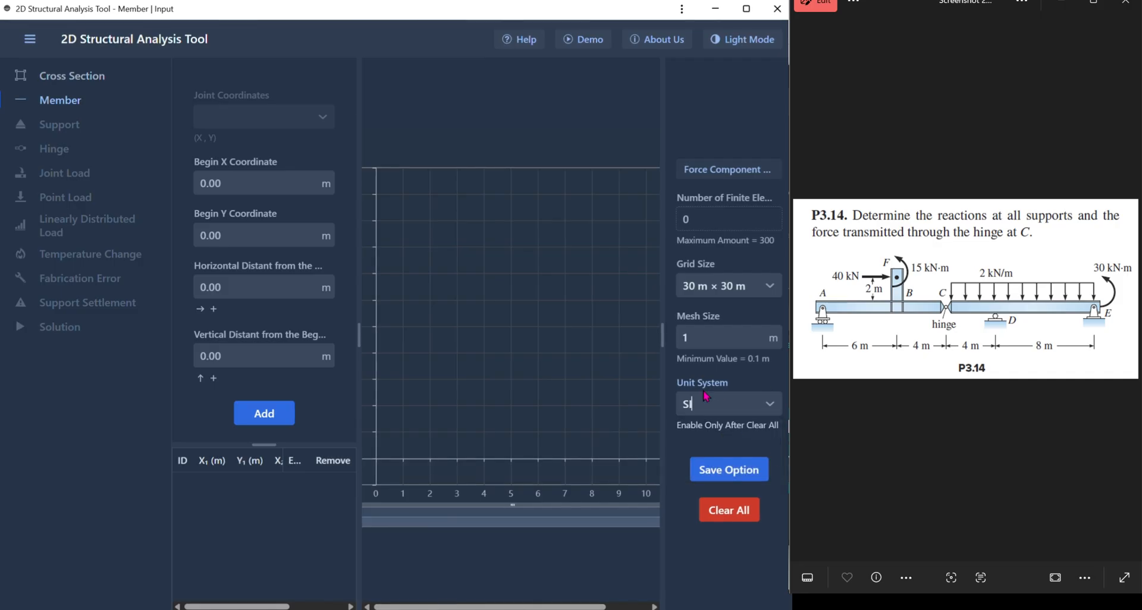
{"action": "left_click", "coordinate": [738, 470]}
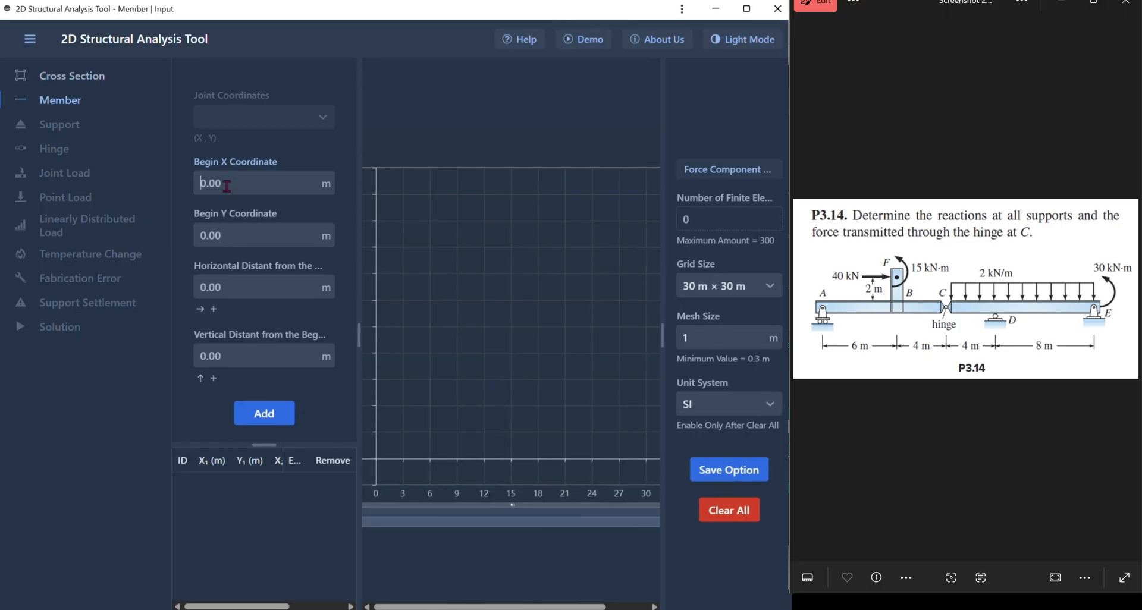
- Set the first member's begin coordinates to X 0 m and Y 5 m
{"action": "type", "text": "0"}
{"action": "left_click", "coordinate": [222, 242]}
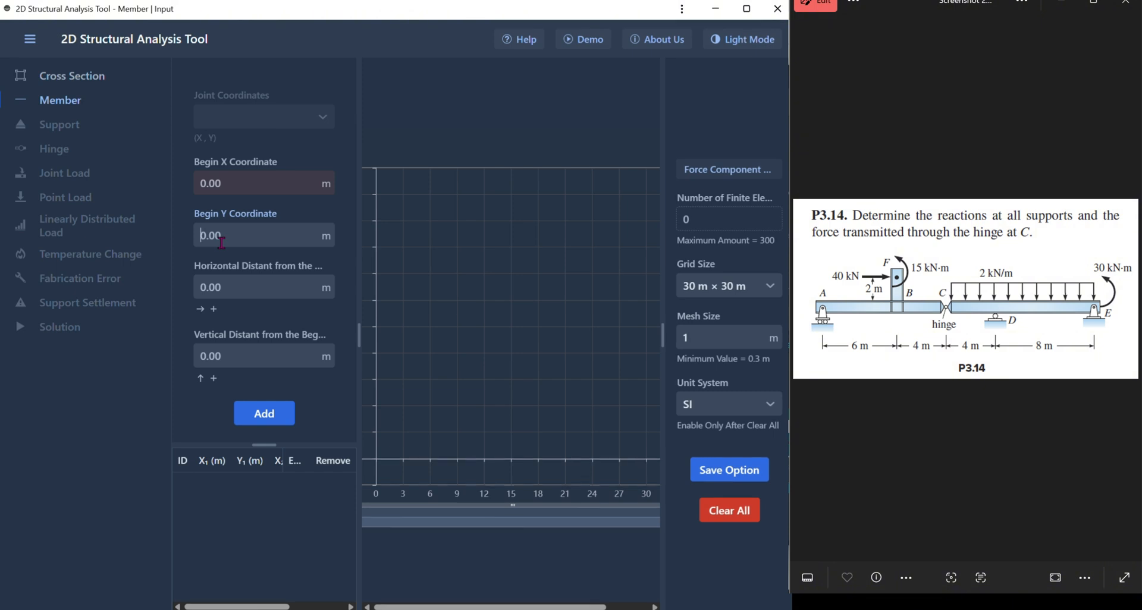
{"action": "type", "text": "5"}
{"action": "key", "text": "Return"}
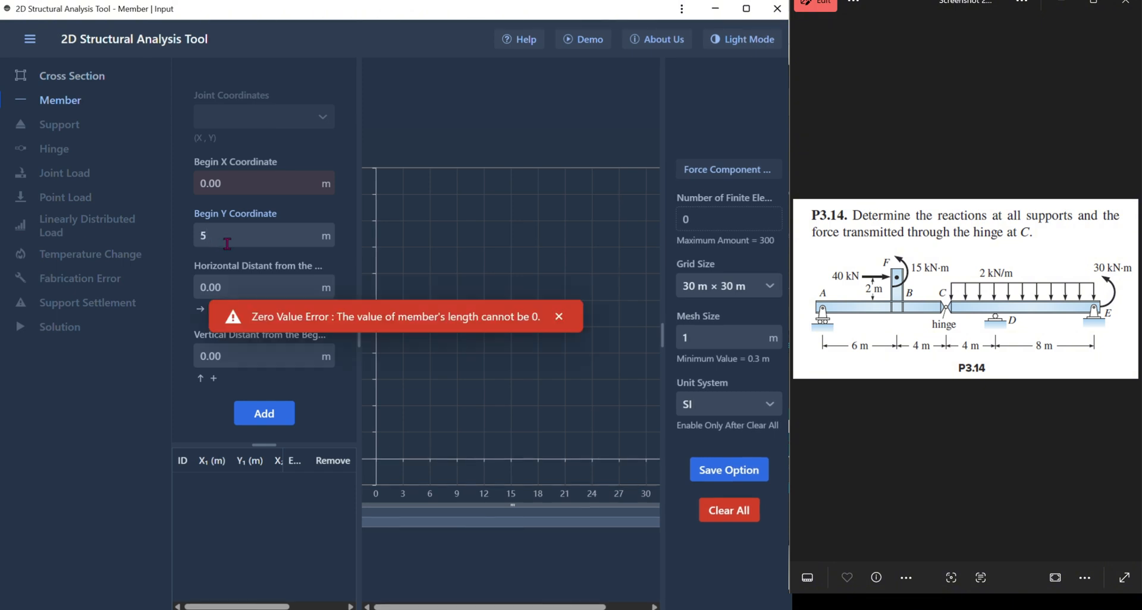
- Give the first member a horizontal distance of 6 m and add it to the model
{"action": "left_click", "coordinate": [246, 288]}
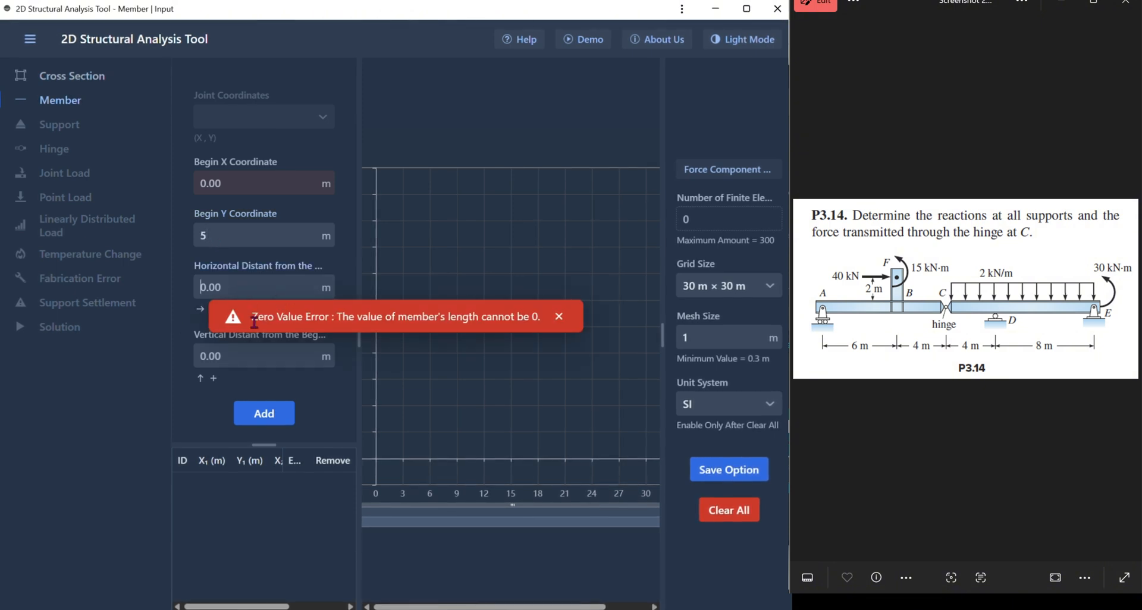
{"action": "left_click_drag", "start_coordinate": [252, 317], "coordinate": [385, 327]}
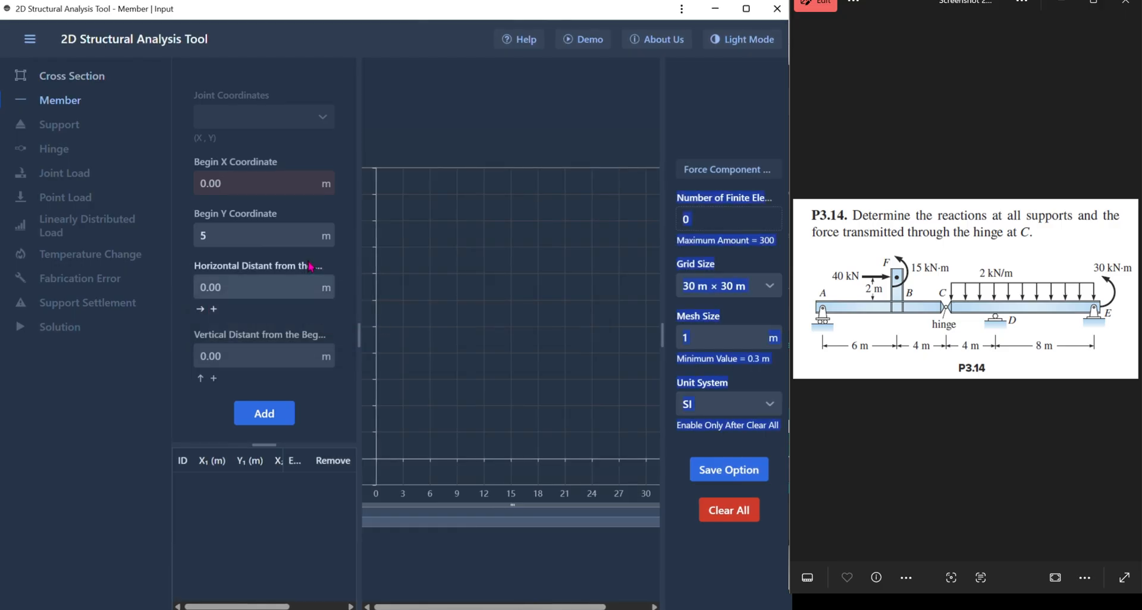
{"action": "key", "text": "Return"}
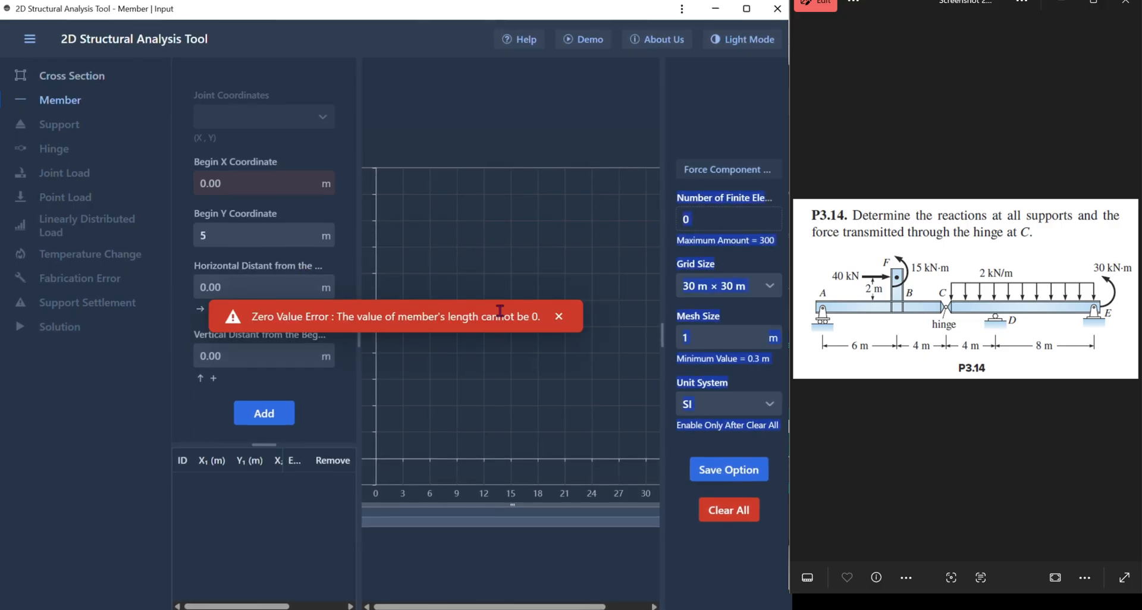
{"action": "left_click", "coordinate": [231, 291]}
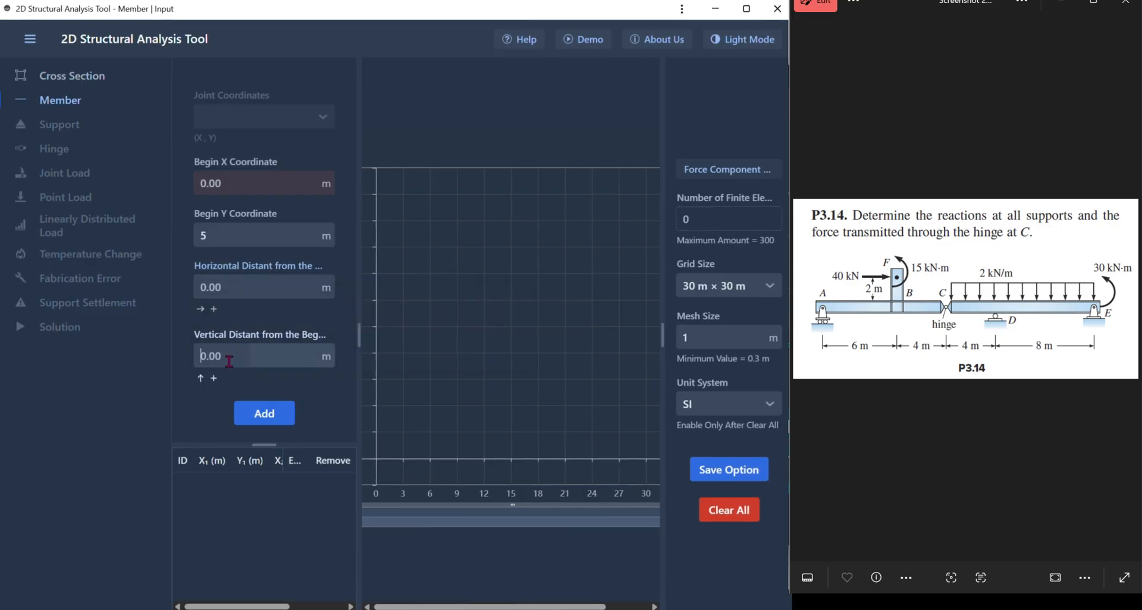
{"action": "left_click", "coordinate": [287, 284]}
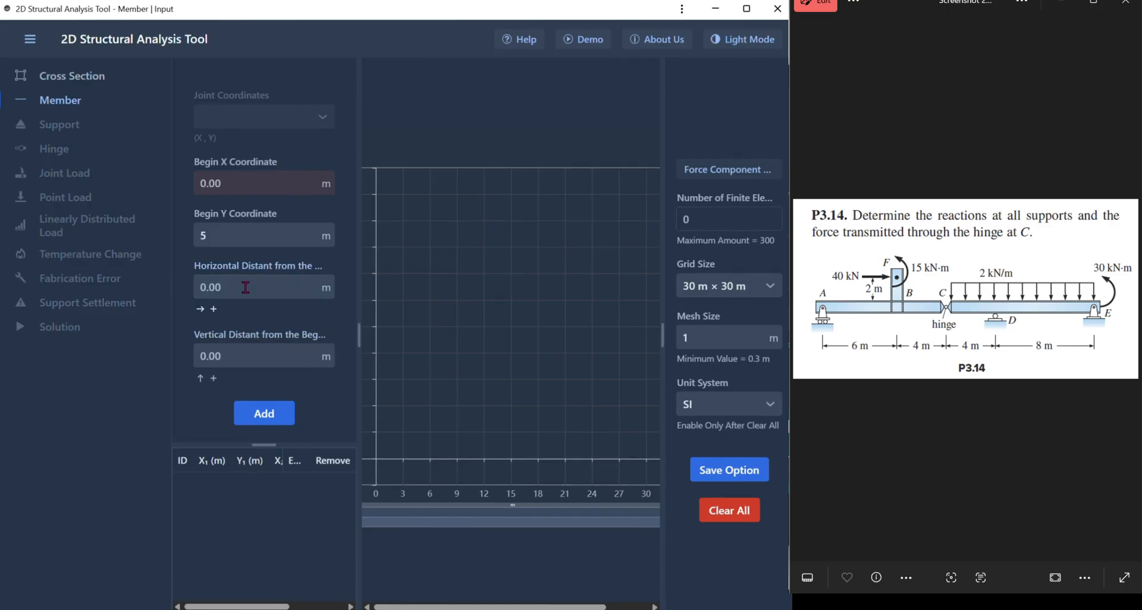
{"action": "left_click", "coordinate": [250, 235]}
{"action": "left_click", "coordinate": [250, 262]}
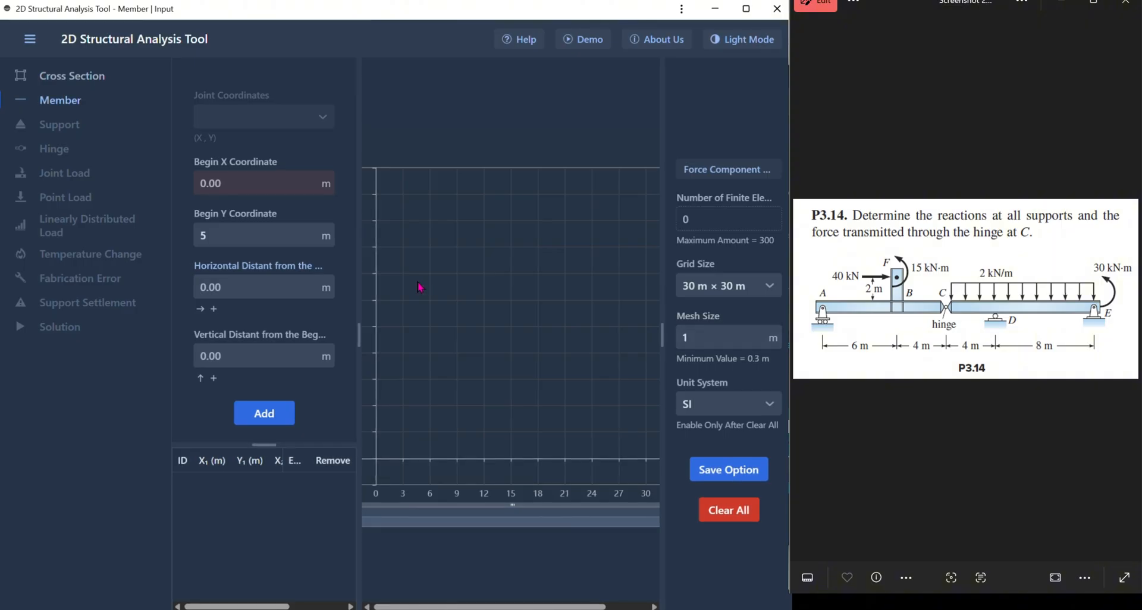
{"action": "type", "text": "6"}
{"action": "key", "text": "Return"}
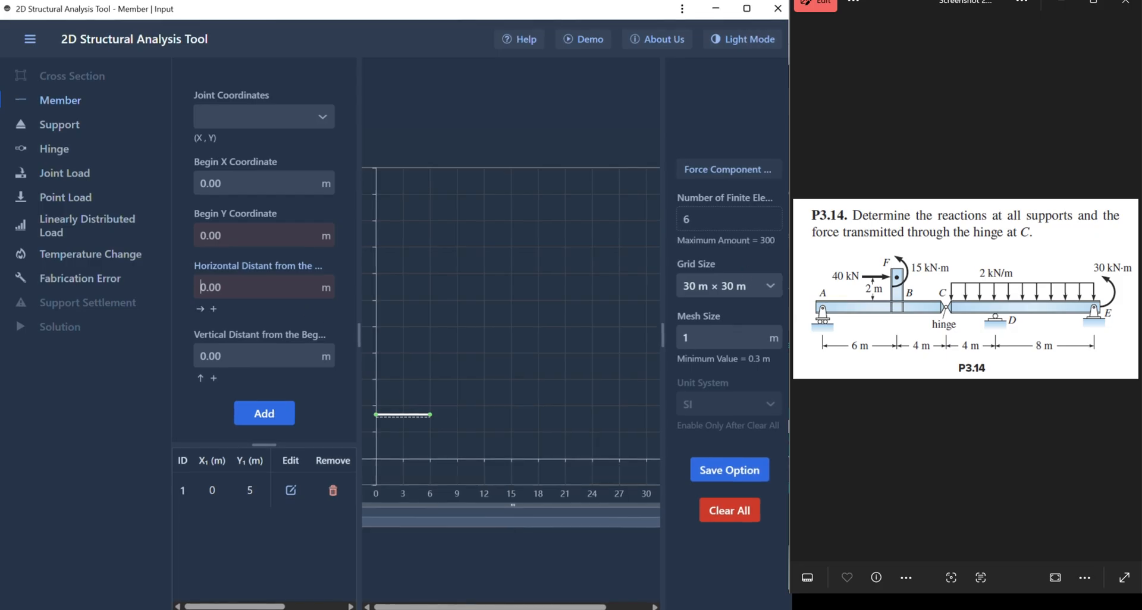
- Add a second member starting at joint B (6, 5) with a horizontal distance of 4 m
{"action": "left_click", "coordinate": [294, 117]}
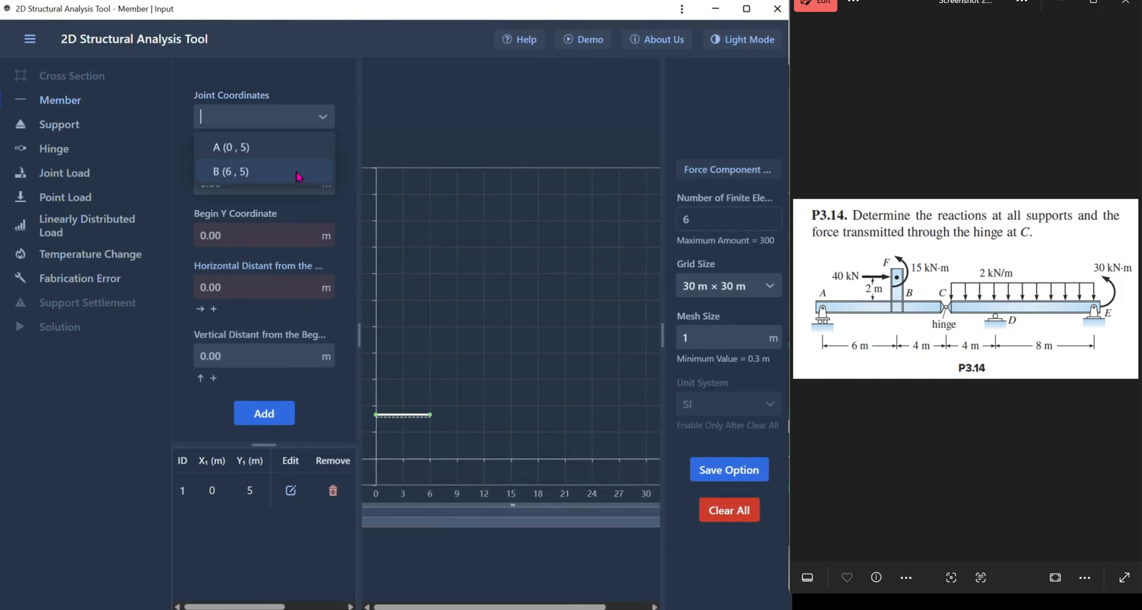
{"action": "left_click", "coordinate": [298, 172]}
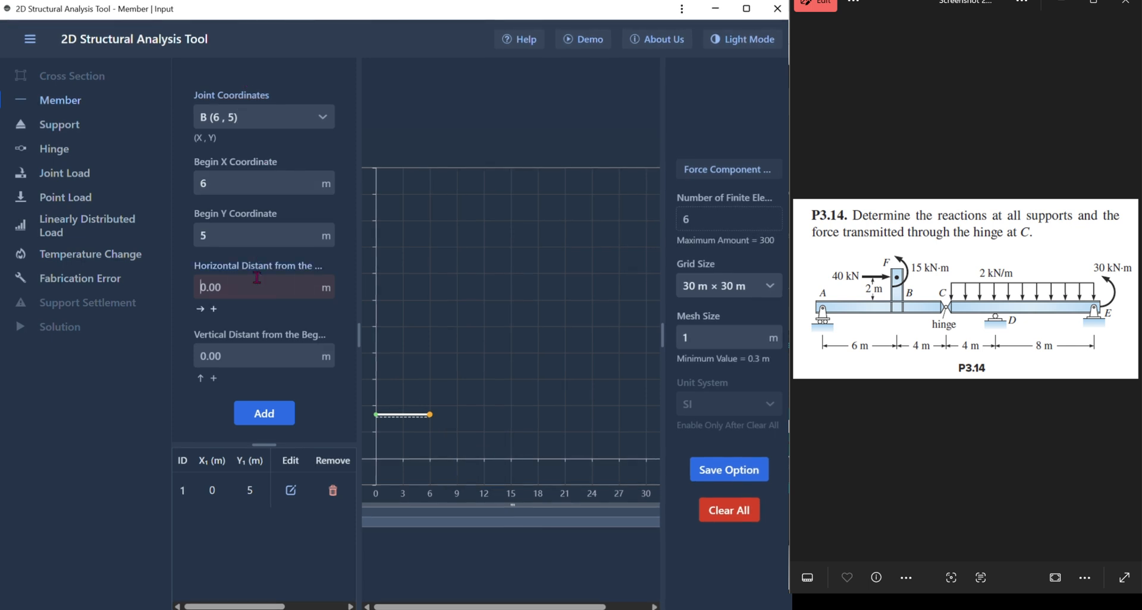
{"action": "type", "text": "4"}
{"action": "key", "text": "Return"}
- Add a third member starting at joint C (10, 5) with a horizontal distance of 4 m
{"action": "left_click", "coordinate": [279, 121]}
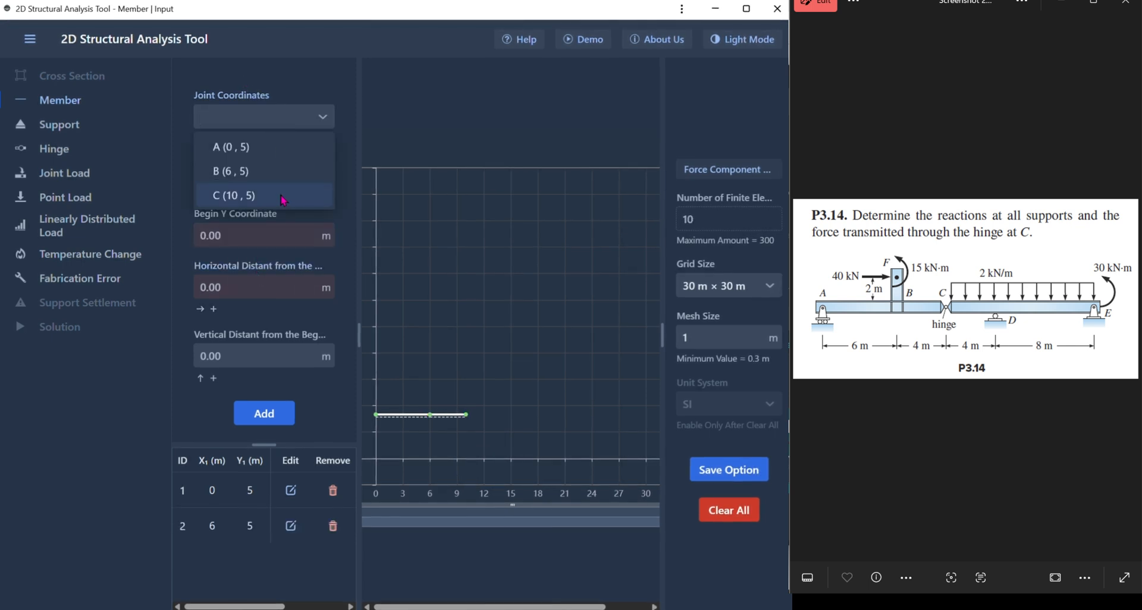
{"action": "left_click", "coordinate": [284, 200]}
{"action": "left_click", "coordinate": [253, 288]}
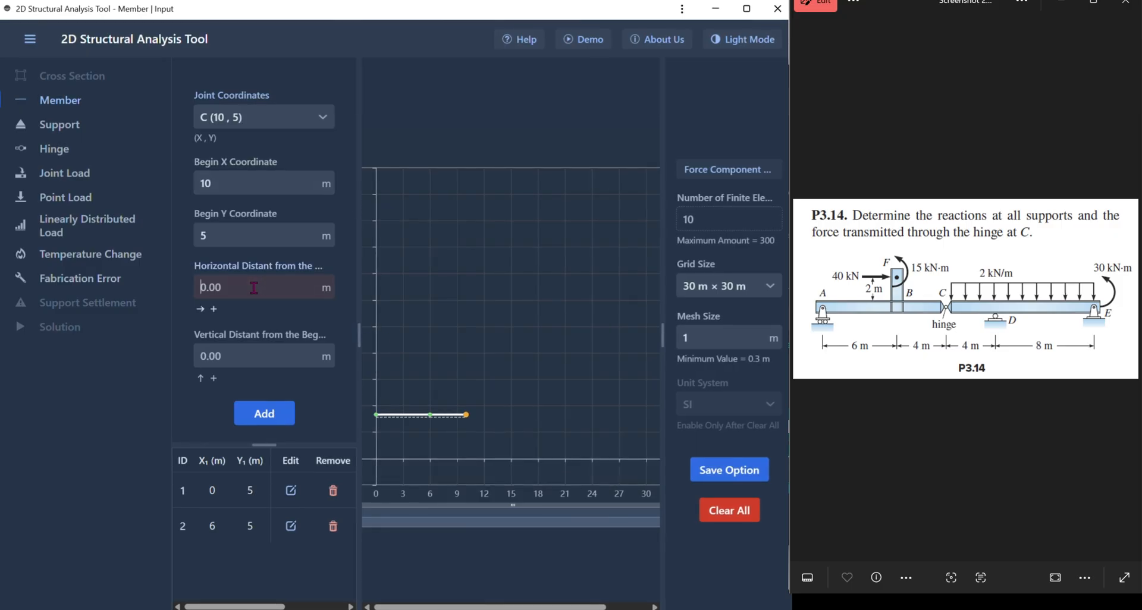
{"action": "type", "text": "4"}
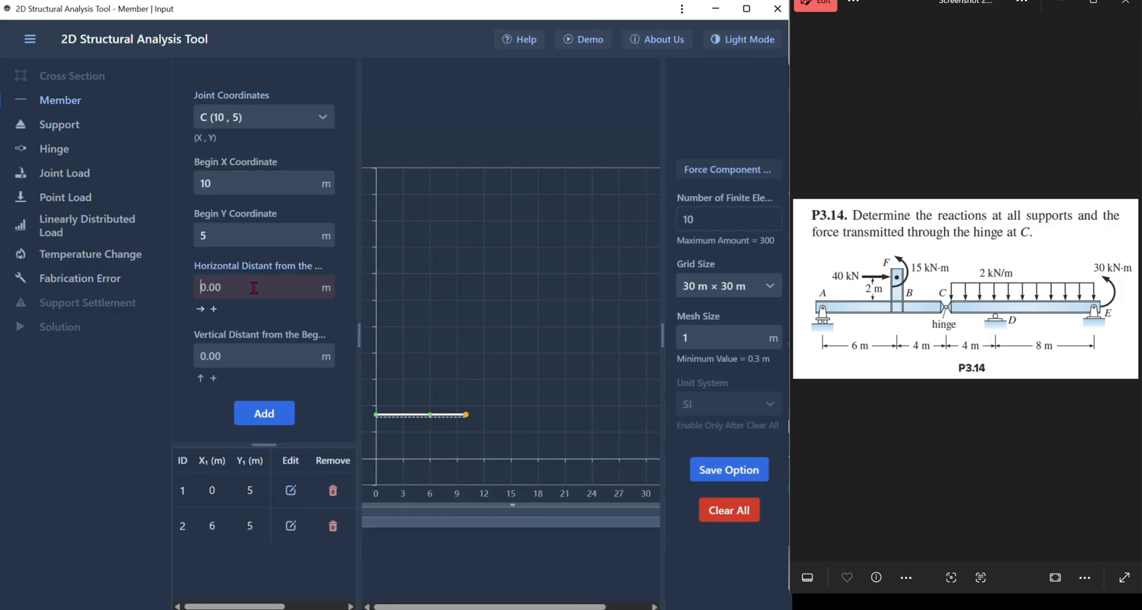
{"action": "key", "text": "Return"}
- Add a fourth member starting at joint D (14, 5) with a horizontal distance of 8 m
{"action": "left_click", "coordinate": [285, 117]}
{"action": "left_click", "coordinate": [281, 235]}
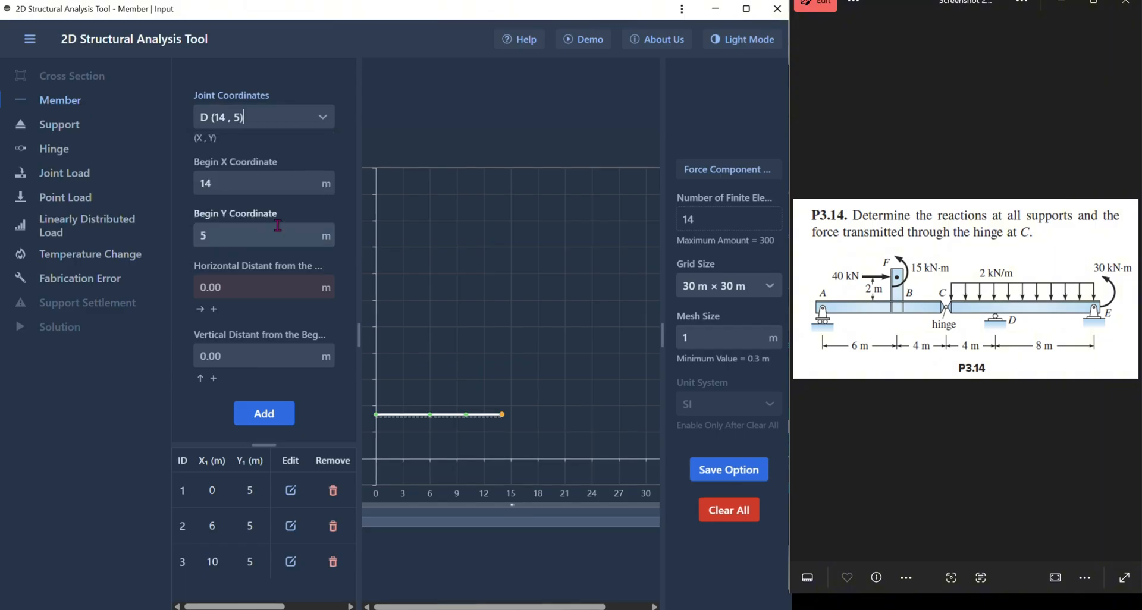
{"action": "left_click", "coordinate": [238, 279]}
{"action": "type", "text": "8"}
{"action": "key", "text": "Return"}
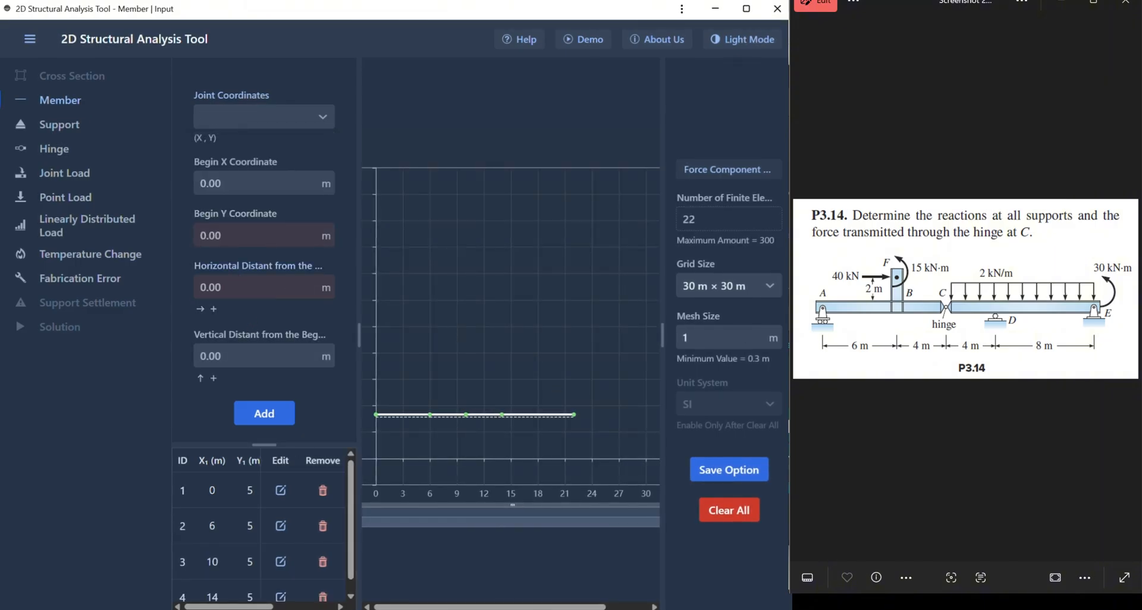
- Add a vertical member starting at joint B (6, 5) with a vertical distance of 2 m
{"action": "left_click", "coordinate": [202, 287]}
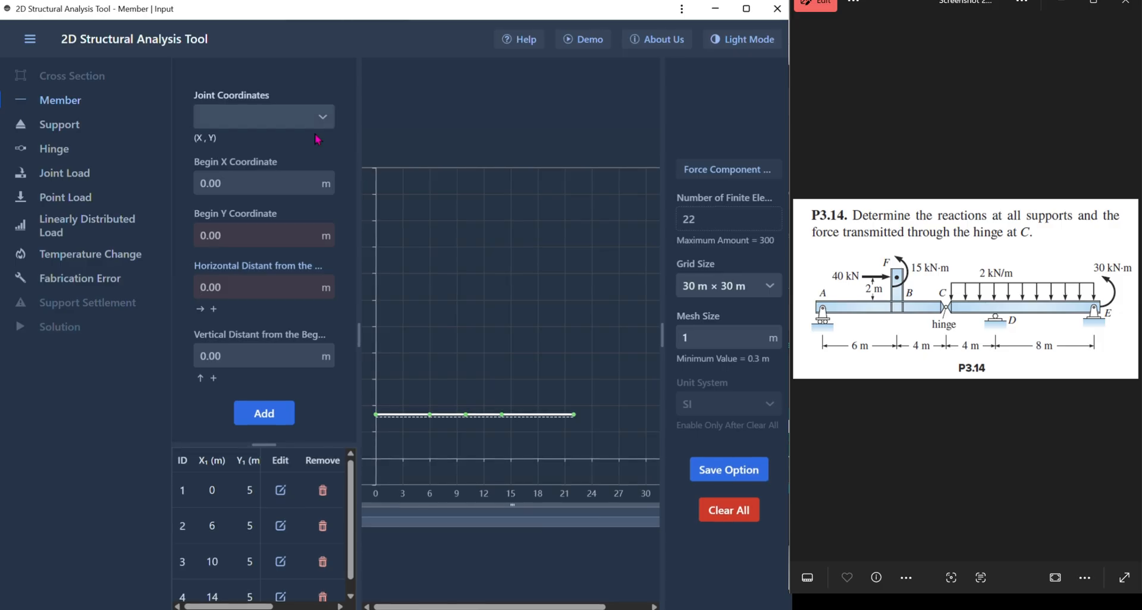
{"action": "left_click", "coordinate": [291, 122]}
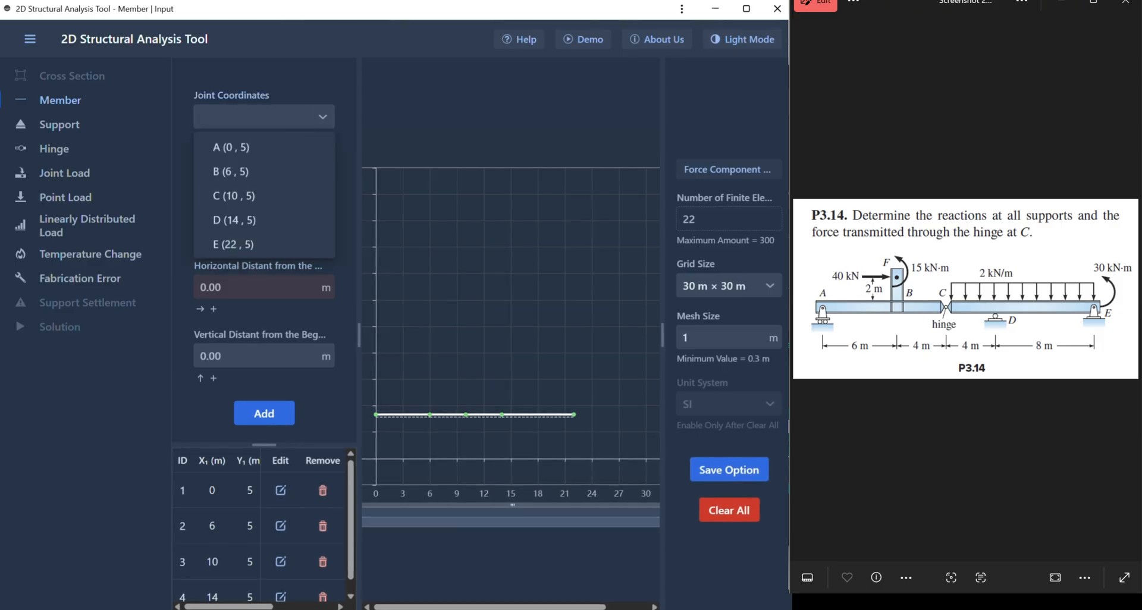
{"action": "left_click", "coordinate": [433, 420]}
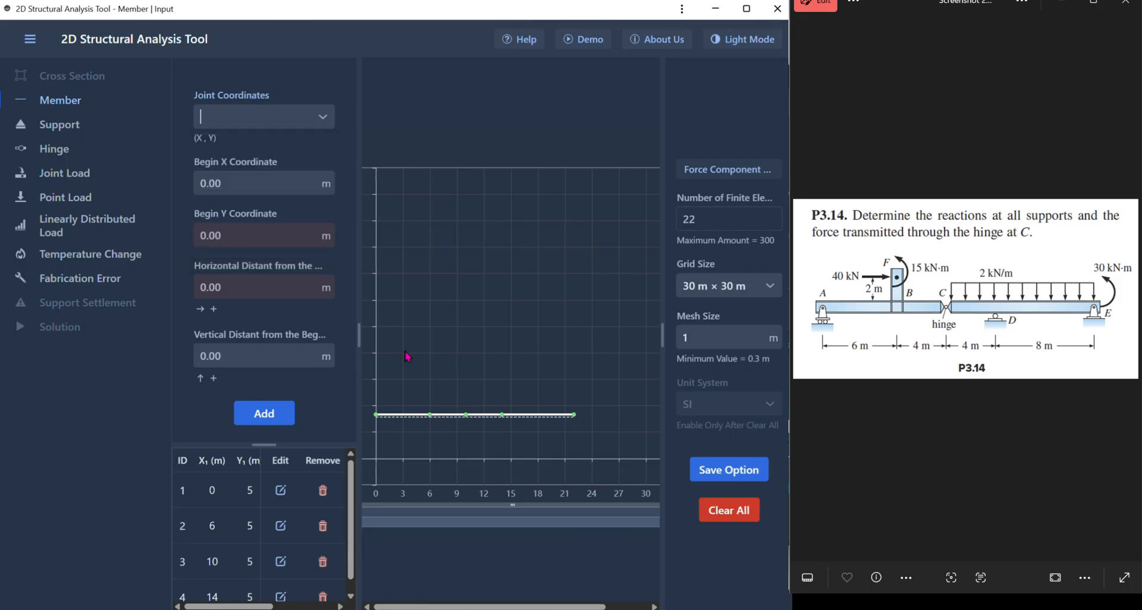
{"action": "left_click", "coordinate": [309, 117]}
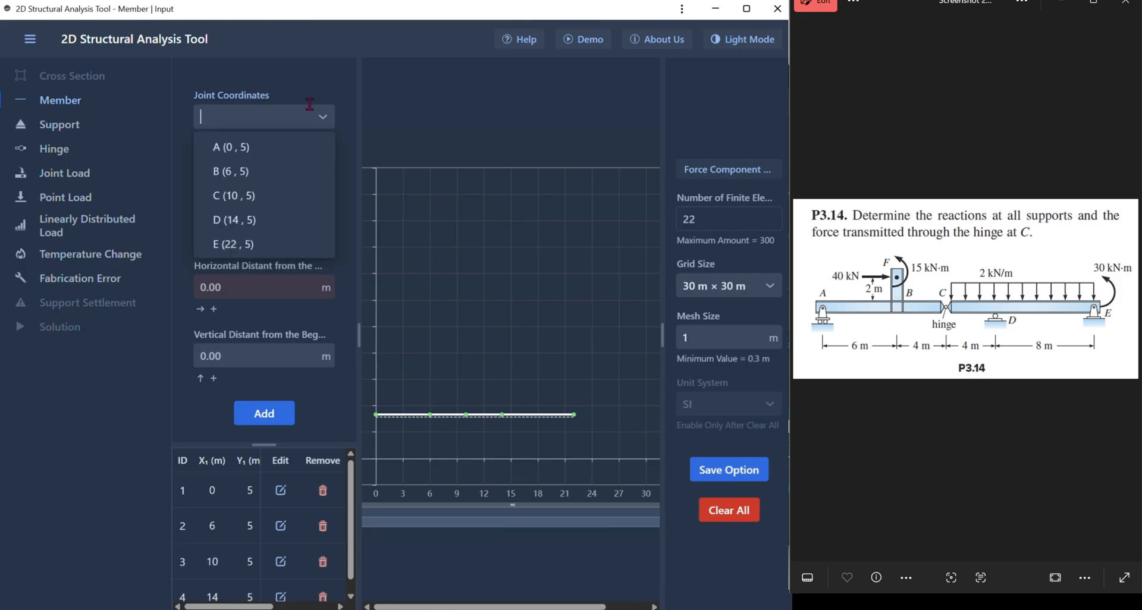
{"action": "left_click", "coordinate": [296, 178]}
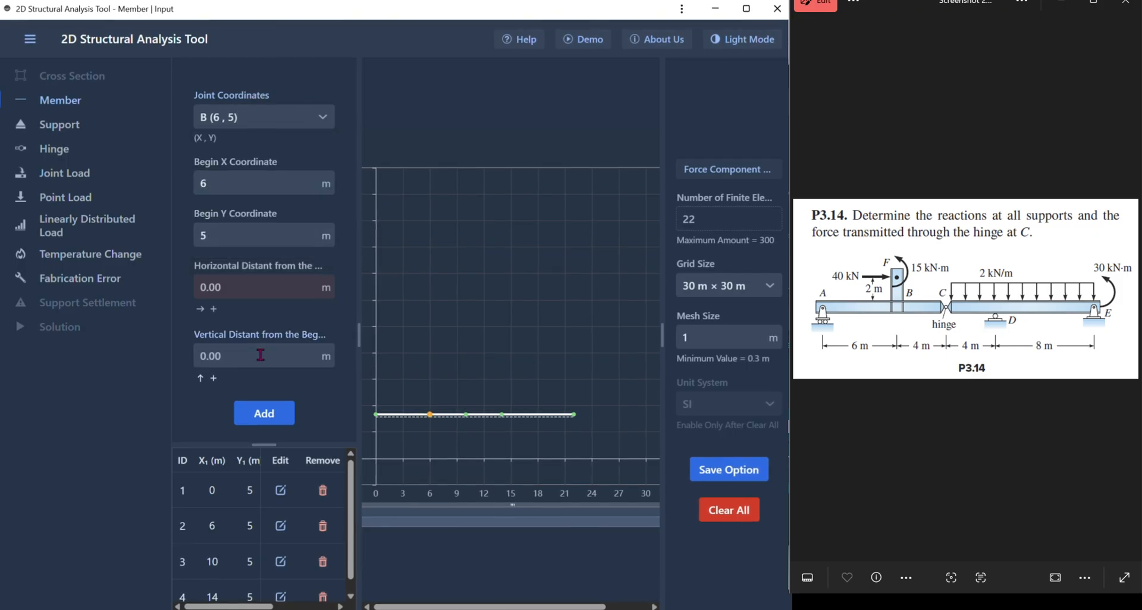
{"action": "type", "text": "2"}
{"action": "key", "text": "Return"}
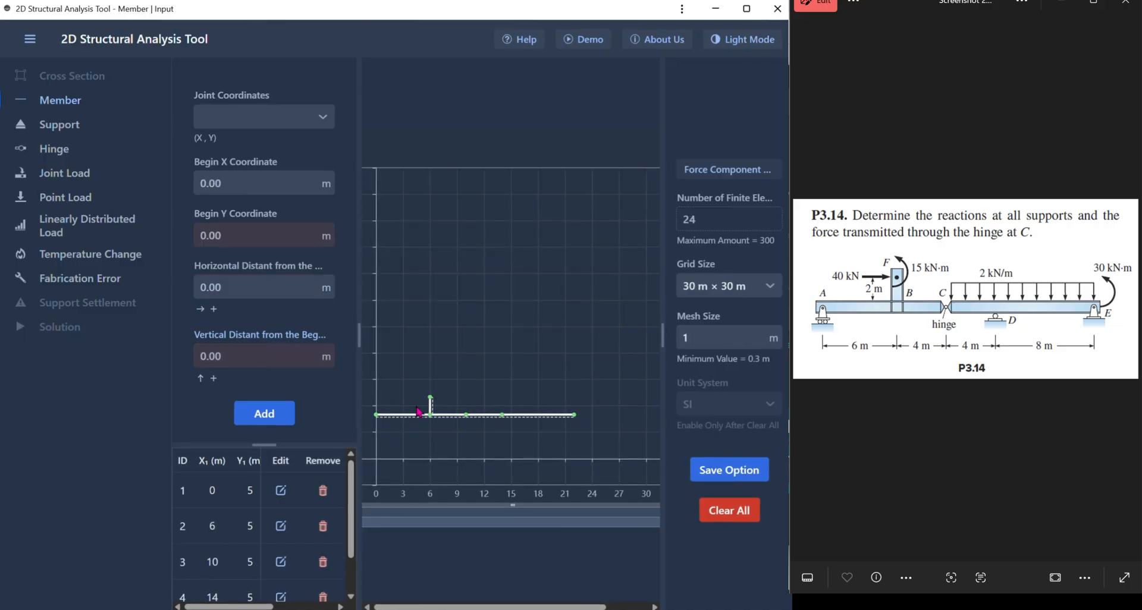
{"action": "left_click_drag", "start_coordinate": [358, 395], "coordinate": [350, 395]}
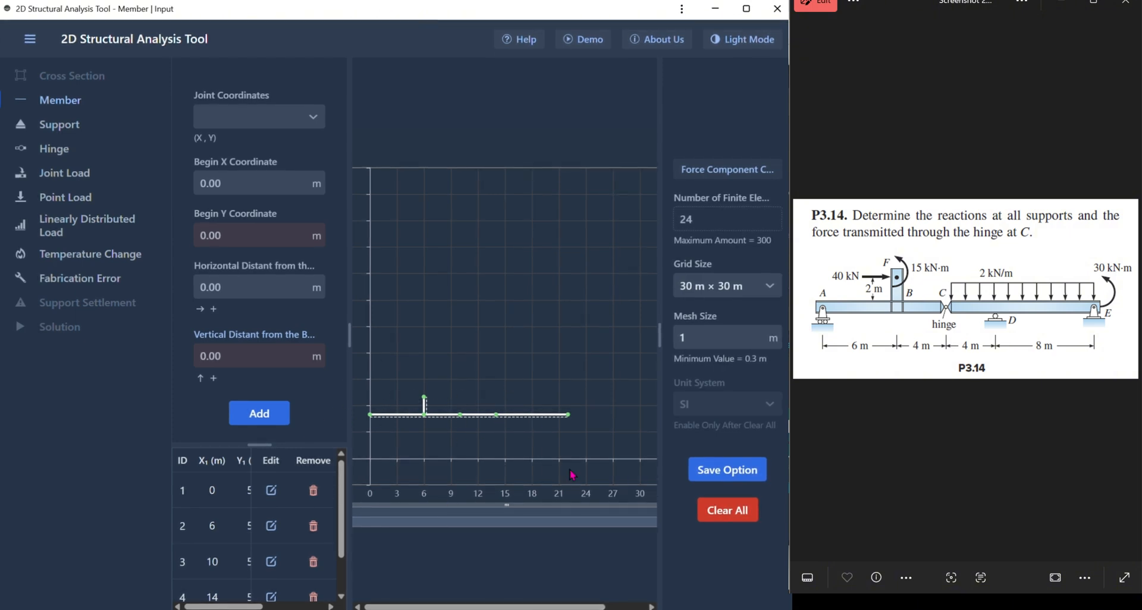
- Add a roller support at joint A (0, 5) with an incline angle of 0 degrees
{"action": "left_click", "coordinate": [67, 126]}
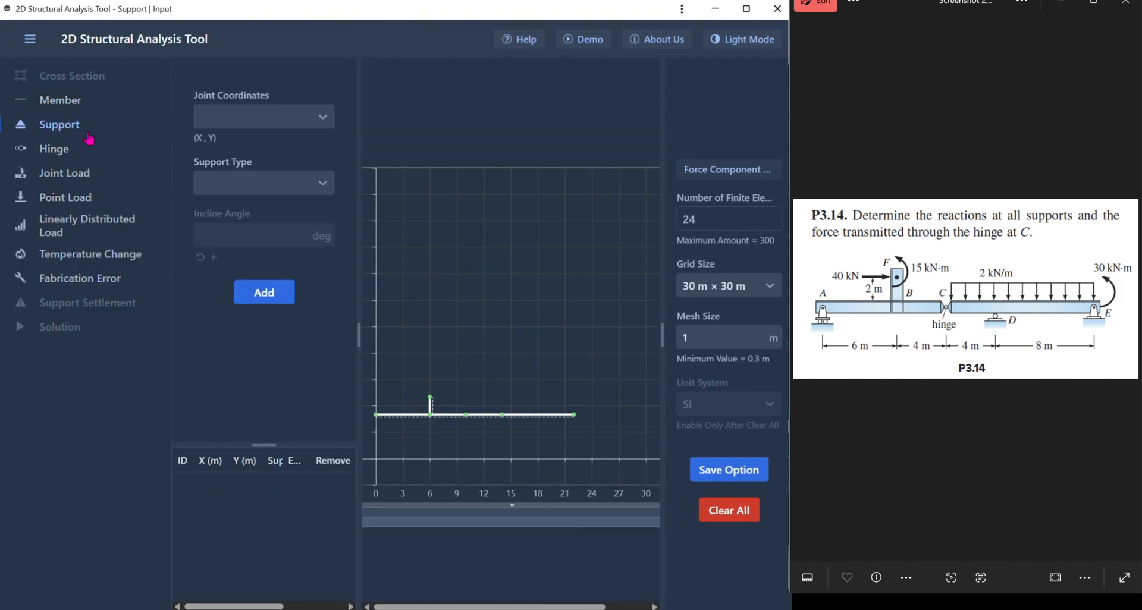
{"action": "left_click", "coordinate": [236, 117]}
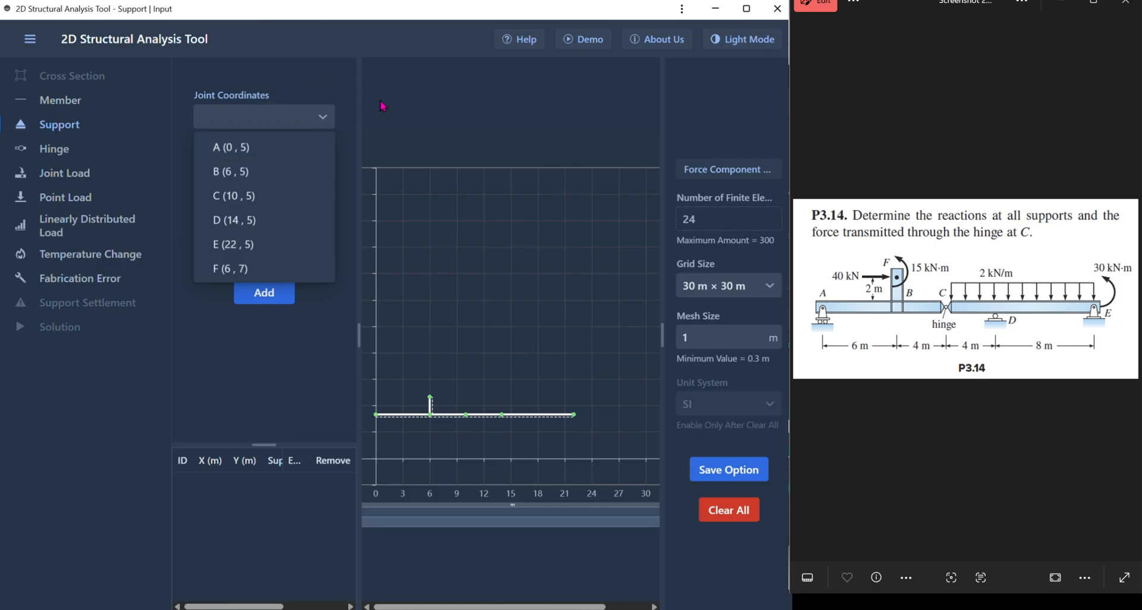
{"action": "left_click", "coordinate": [254, 149]}
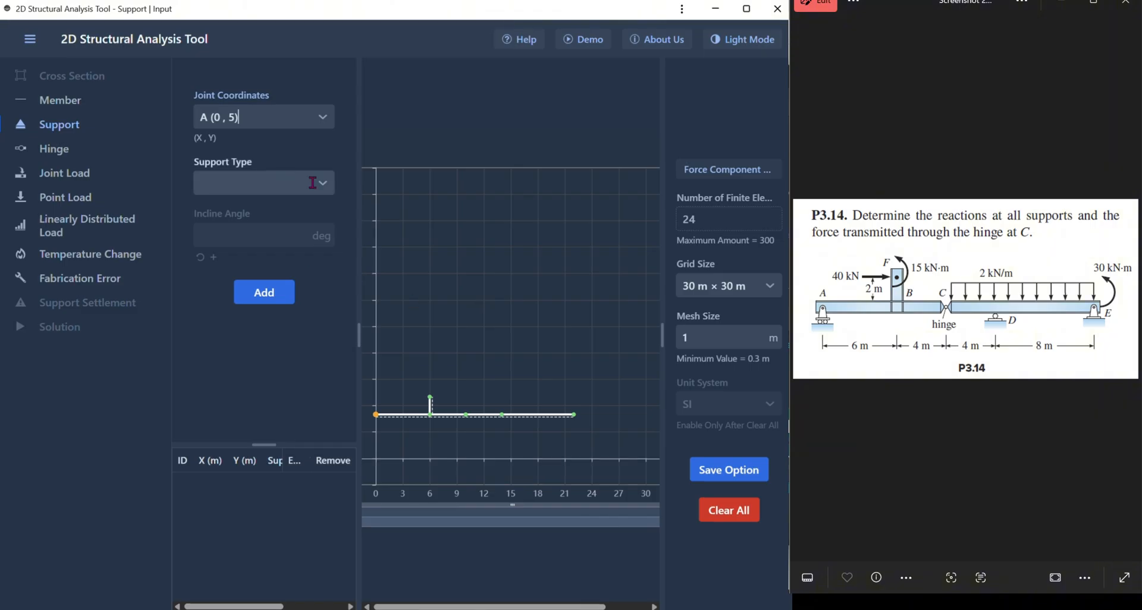
{"action": "left_click", "coordinate": [274, 183]}
{"action": "left_click", "coordinate": [266, 258]}
{"action": "left_click", "coordinate": [241, 232]}
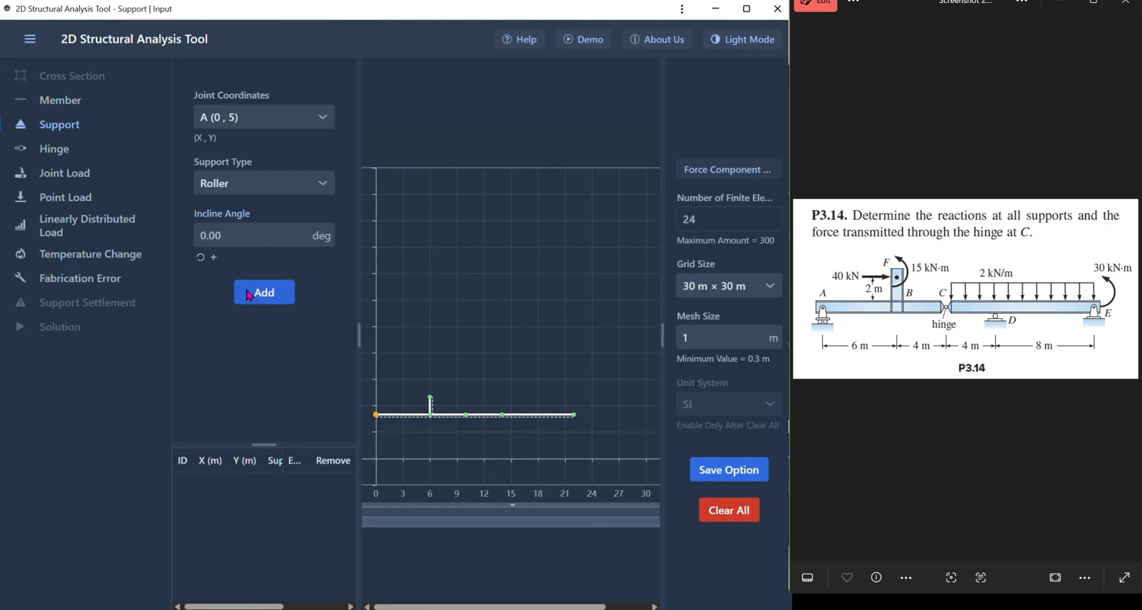
{"action": "left_click", "coordinate": [266, 294]}
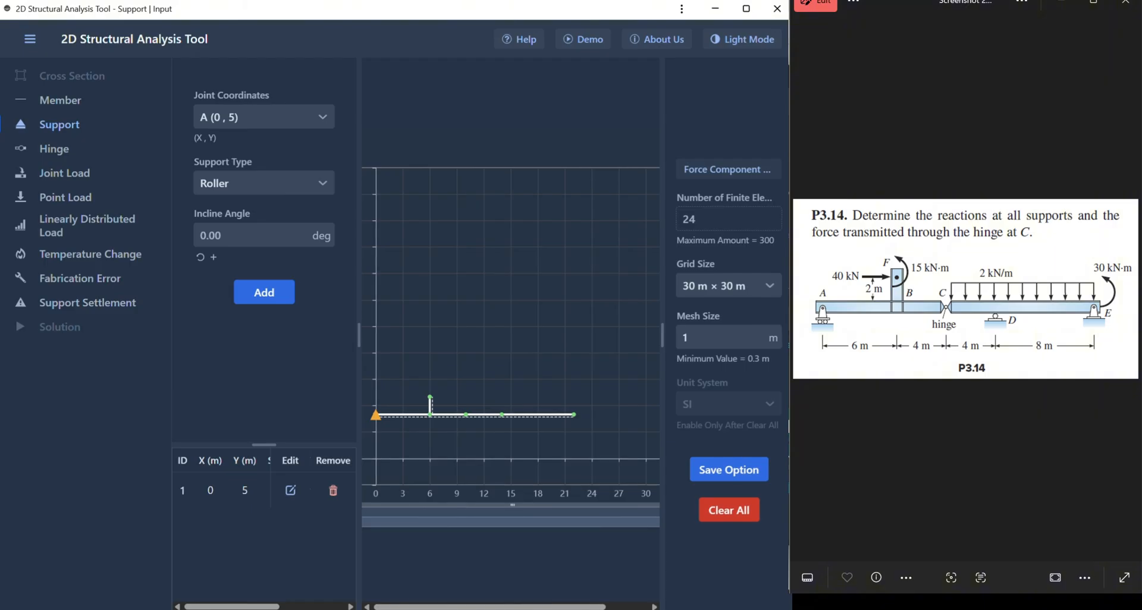
- Add another roller support at joint D (14, 5)
{"action": "left_click", "coordinate": [321, 117]}
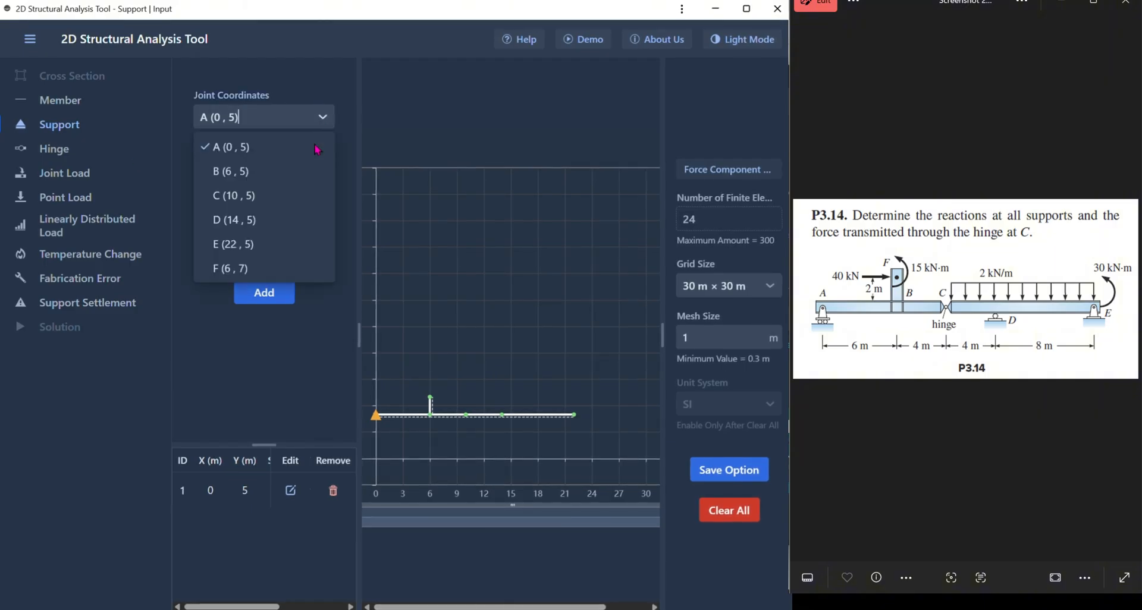
{"action": "left_click", "coordinate": [307, 230]}
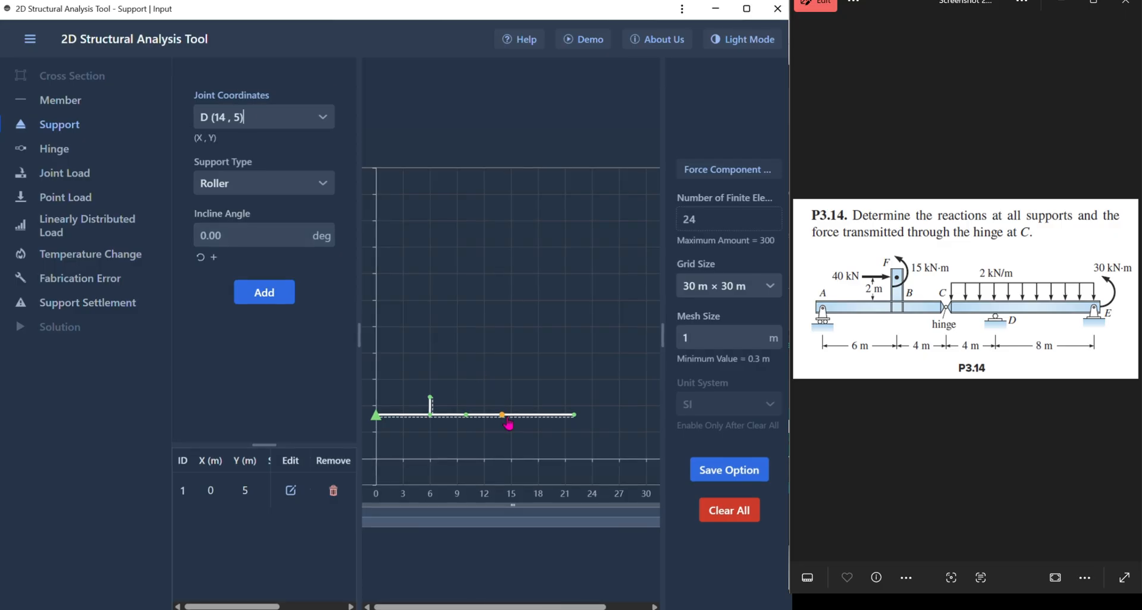
{"action": "left_click", "coordinate": [284, 294]}
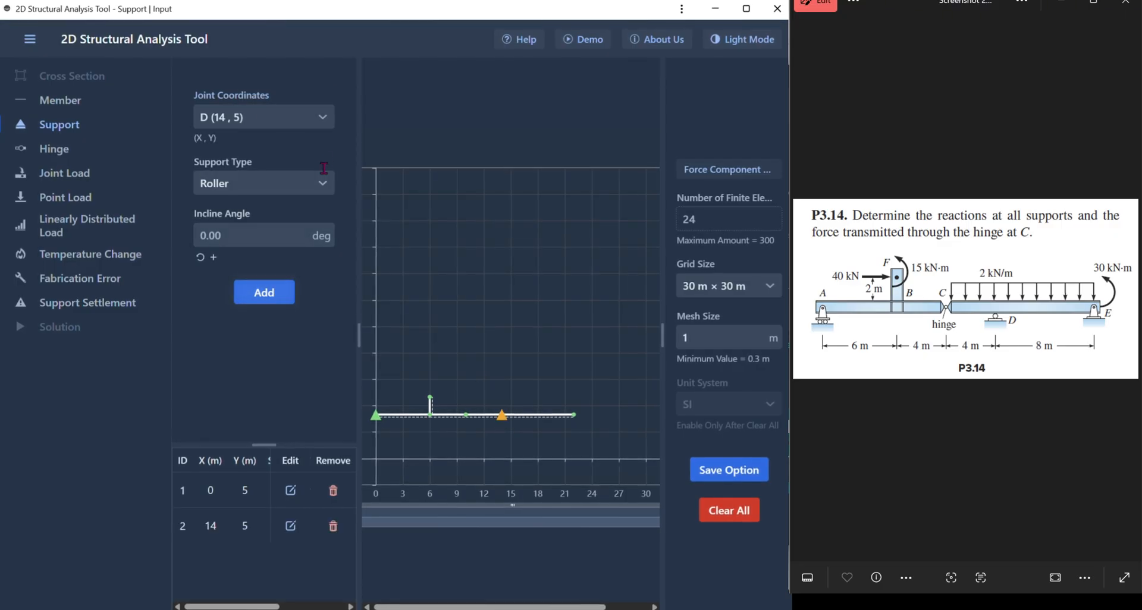
- Add a pinned support at joint E (22, 5)
{"action": "left_click", "coordinate": [307, 118]}
{"action": "left_click", "coordinate": [301, 247]}
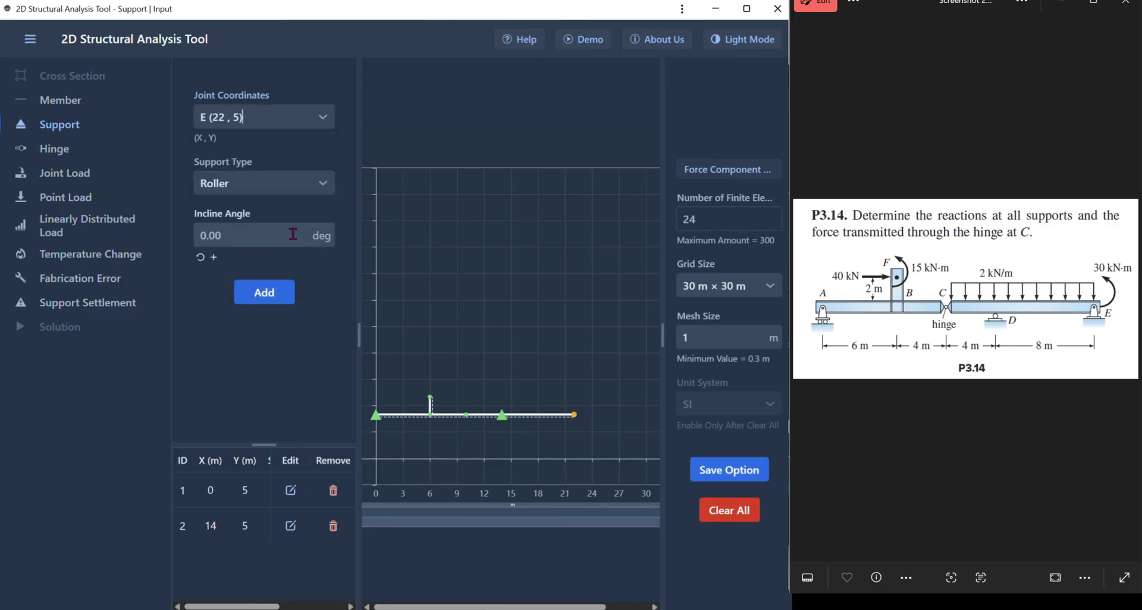
{"action": "left_click", "coordinate": [302, 188]}
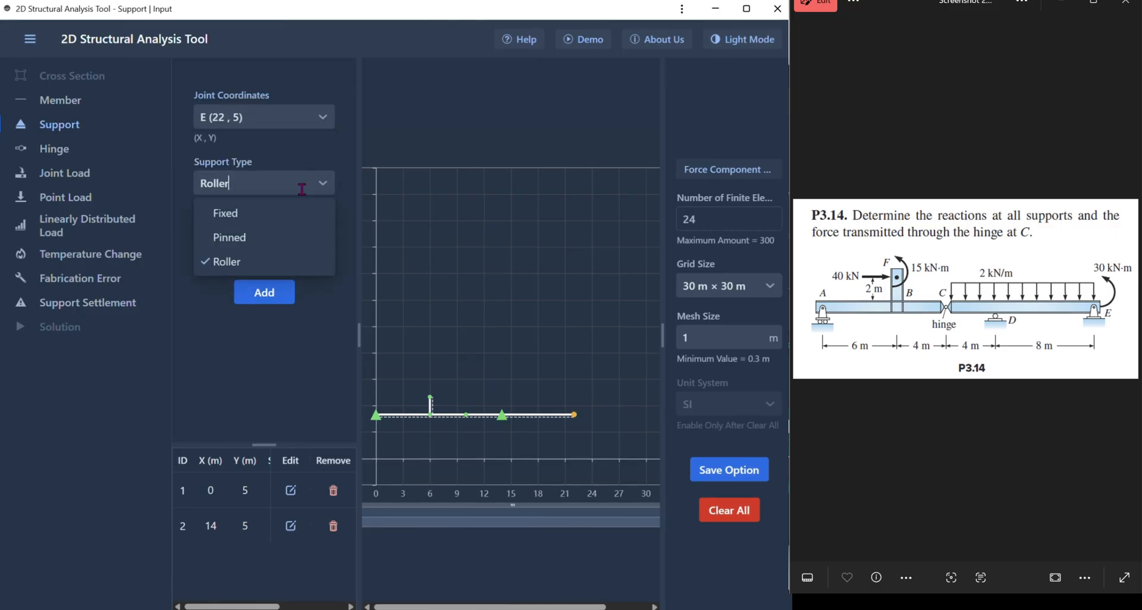
{"action": "left_click", "coordinate": [298, 240]}
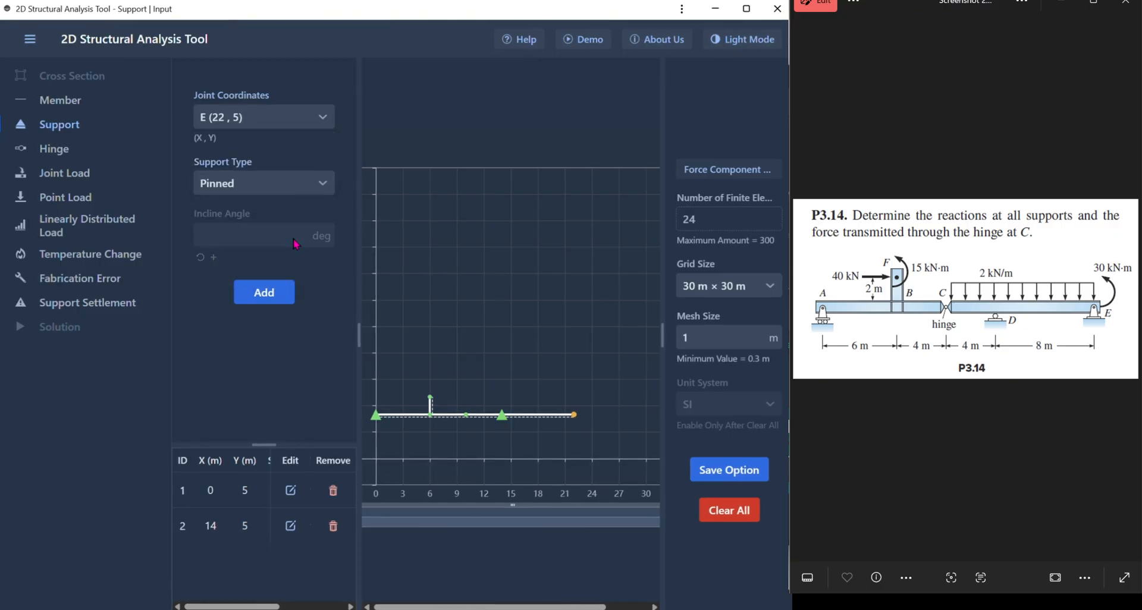
{"action": "left_click", "coordinate": [280, 293]}
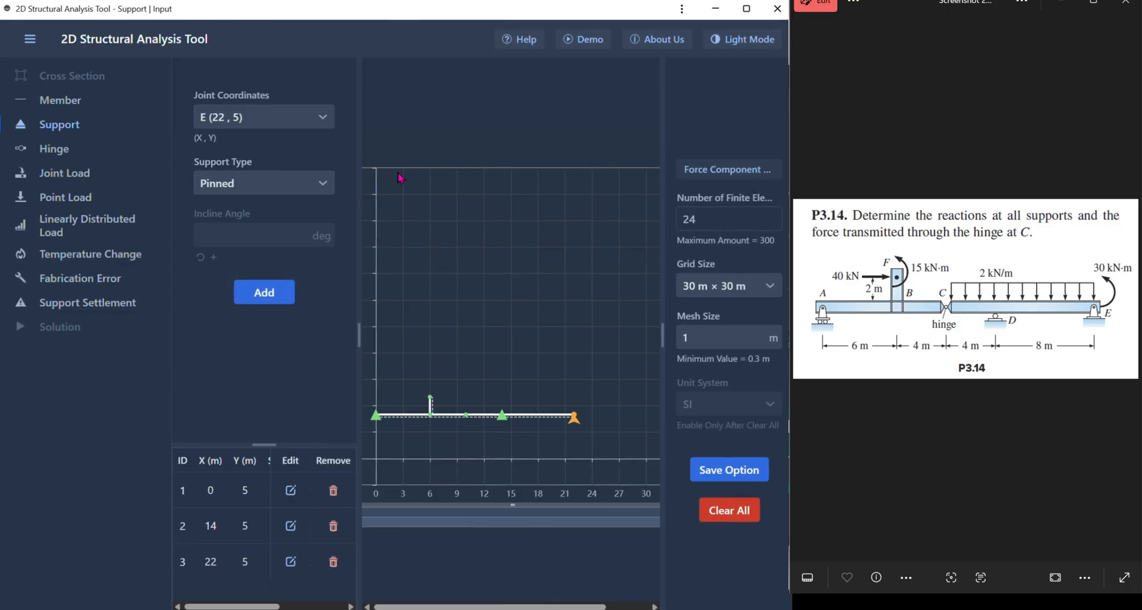
- Add a hinge at joint C (10, 5) connecting members 2 and 3
{"action": "left_click", "coordinate": [53, 152]}
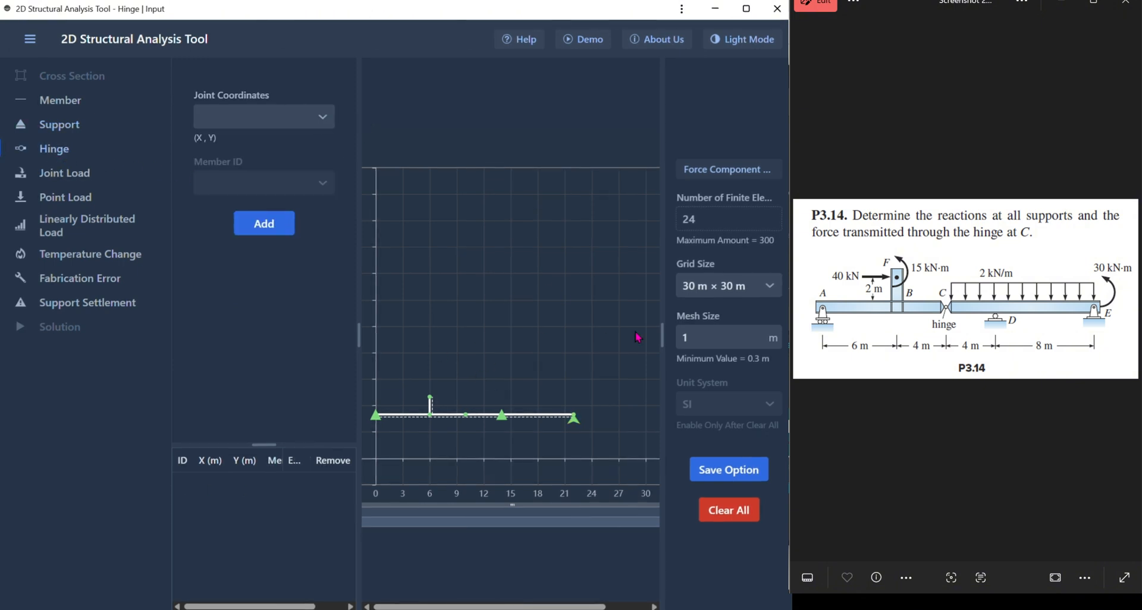
{"action": "left_click", "coordinate": [303, 117]}
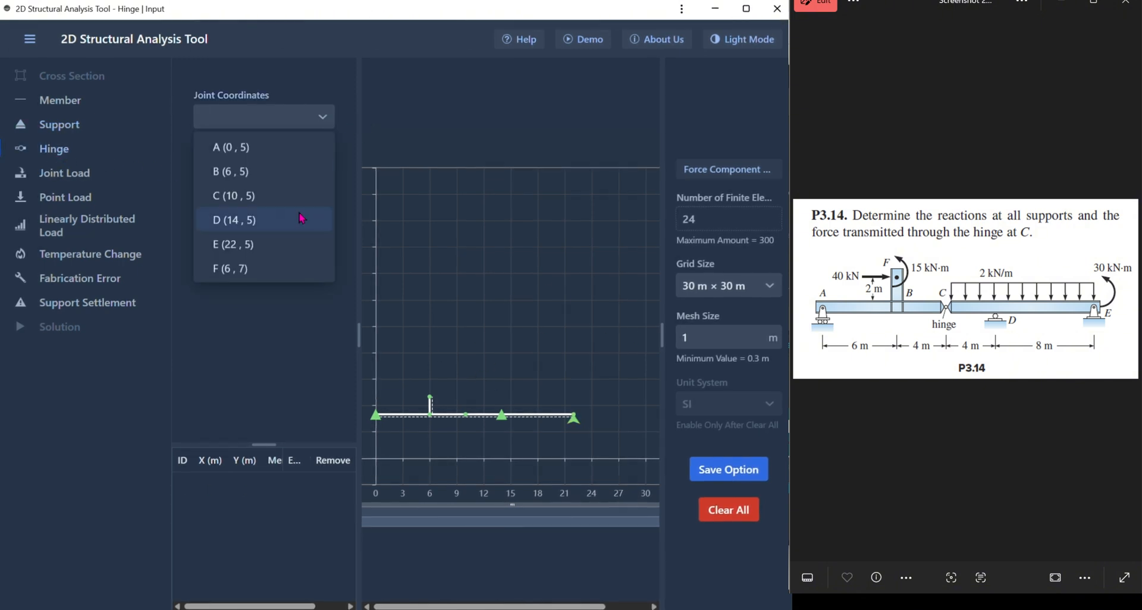
{"action": "left_click", "coordinate": [280, 198]}
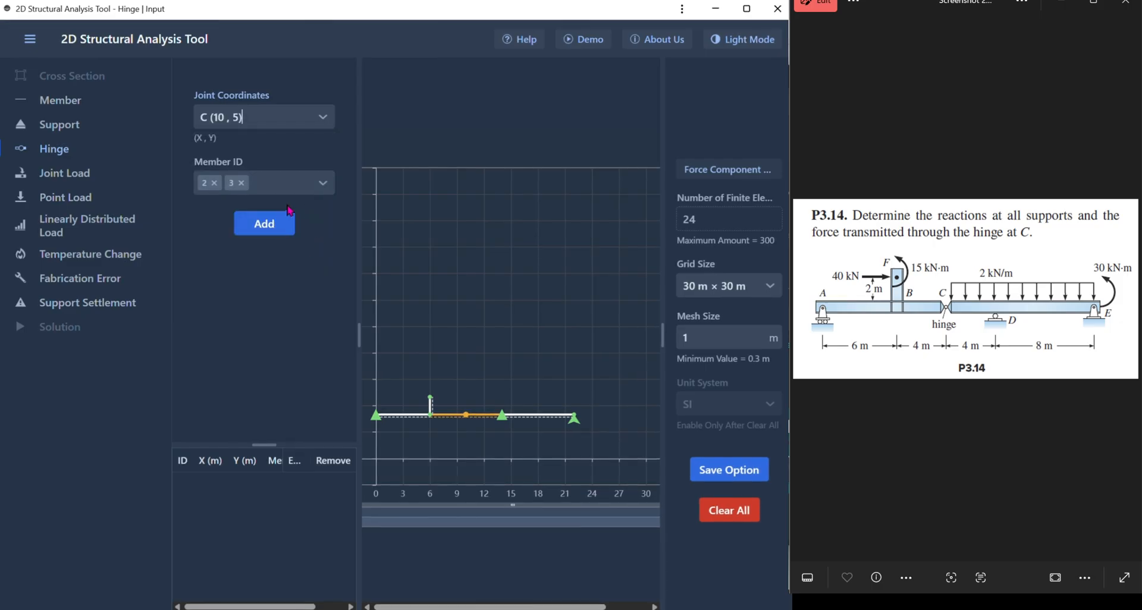
{"action": "left_click", "coordinate": [303, 188]}
{"action": "left_click", "coordinate": [337, 222]}
{"action": "left_click", "coordinate": [265, 224]}
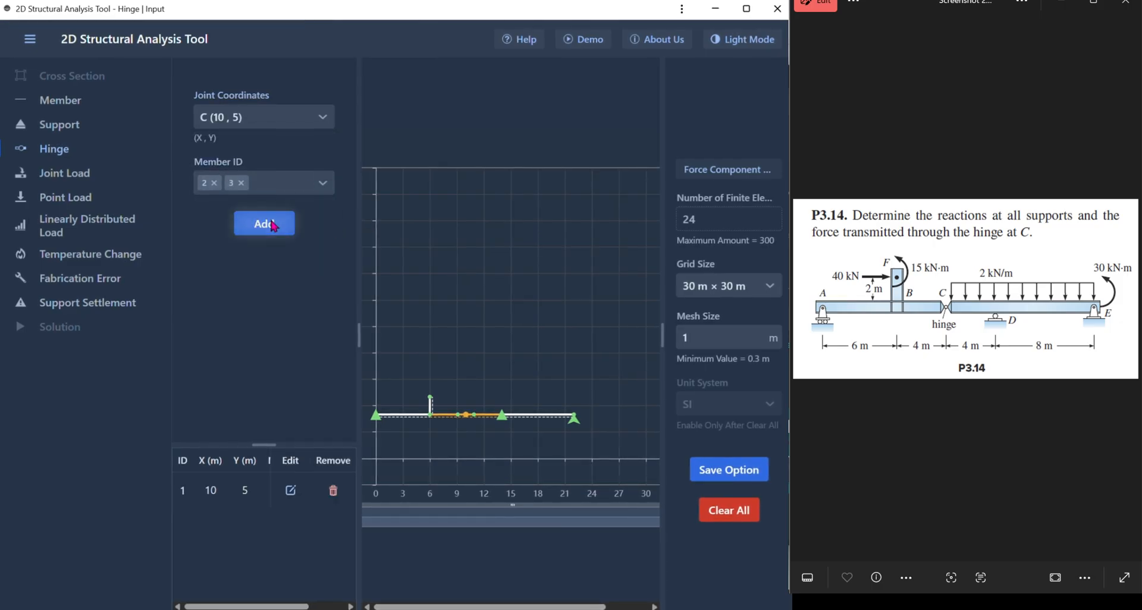
- Add a joint load at joint F (6, 7) with a horizontal force of 40 kN
{"action": "left_click", "coordinate": [93, 174]}
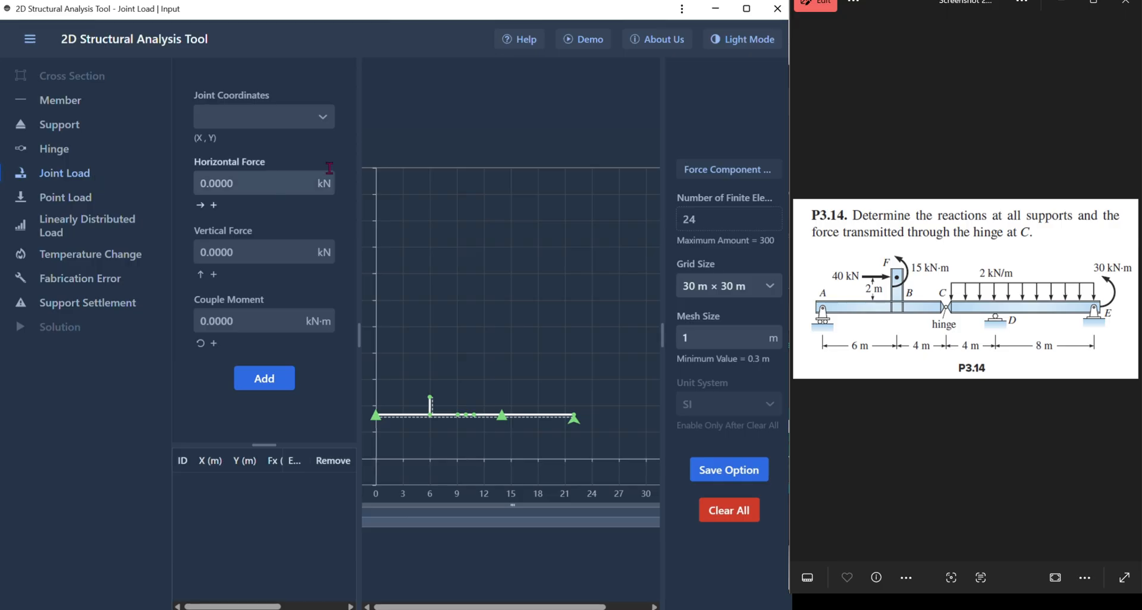
{"action": "left_click", "coordinate": [320, 118]}
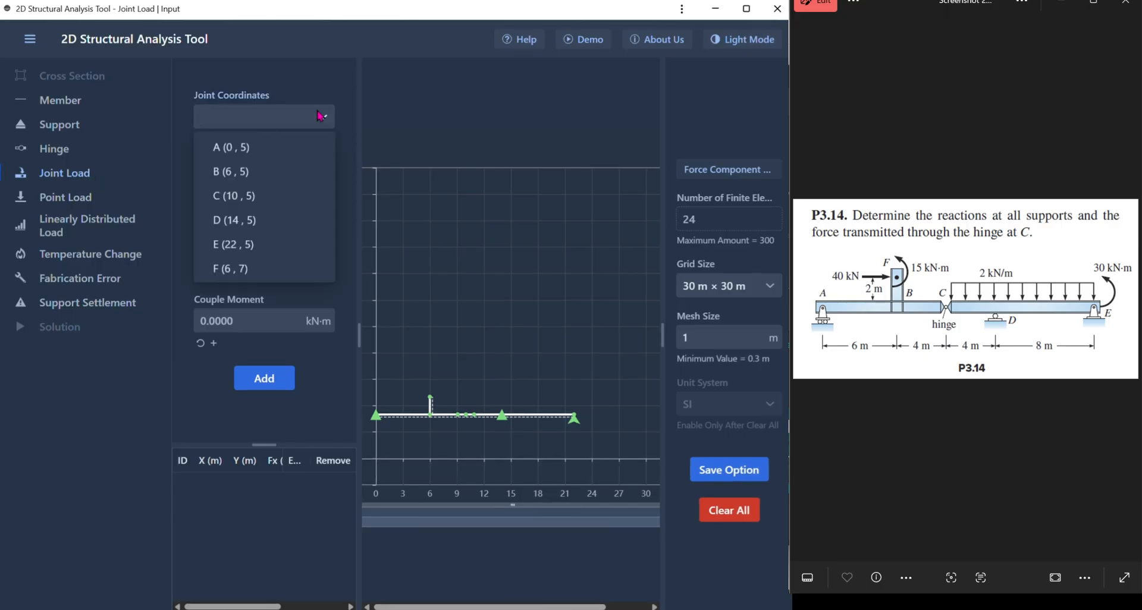
{"action": "left_click", "coordinate": [375, 122]}
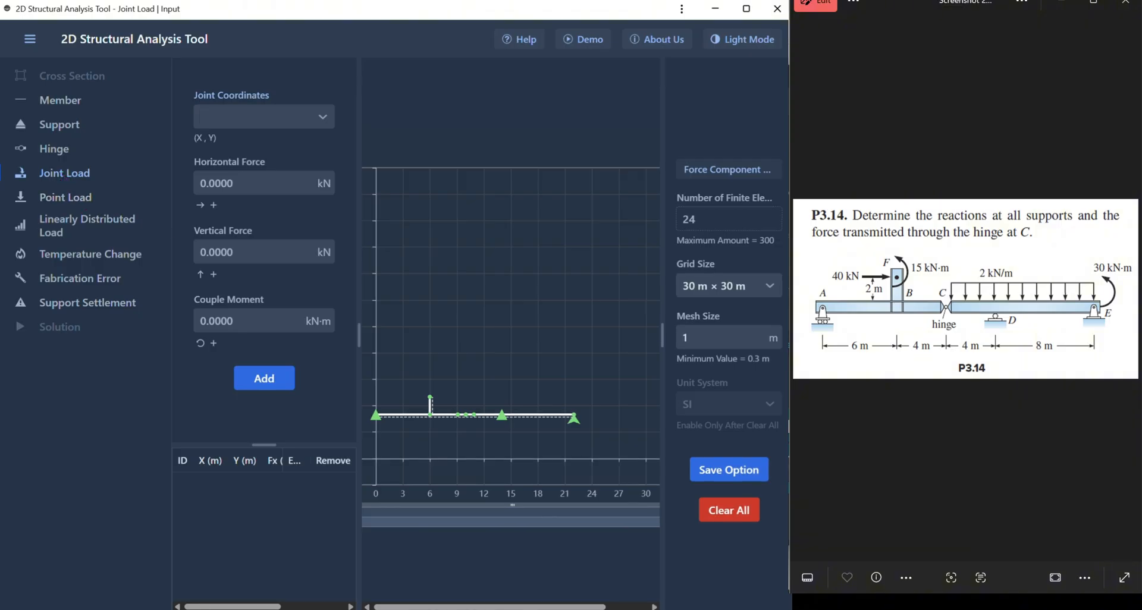
{"action": "left_click", "coordinate": [247, 115]}
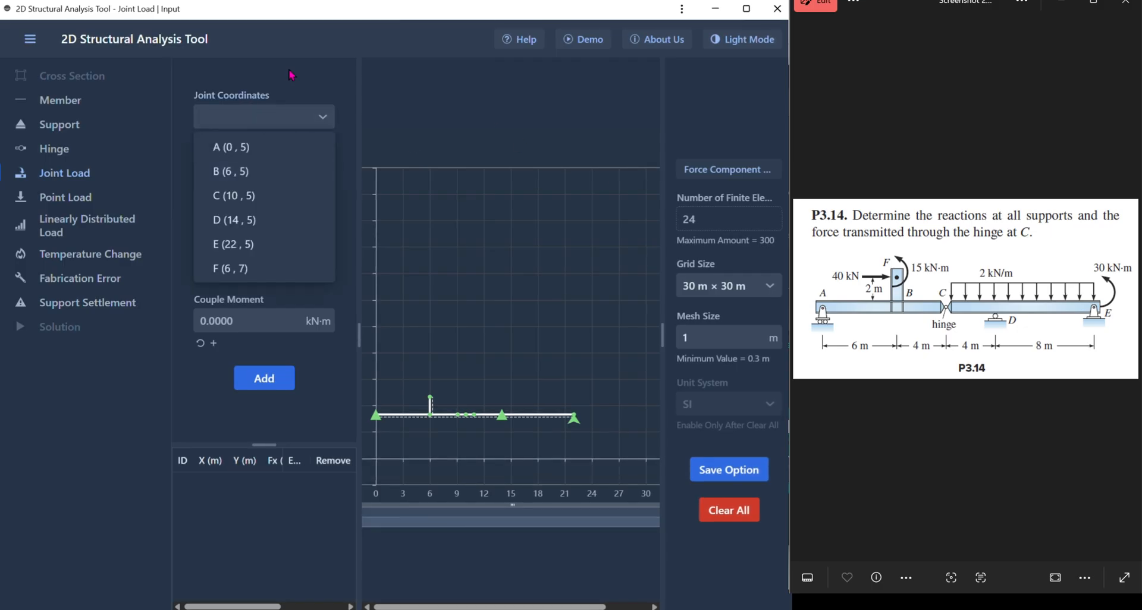
{"action": "left_click", "coordinate": [287, 272]}
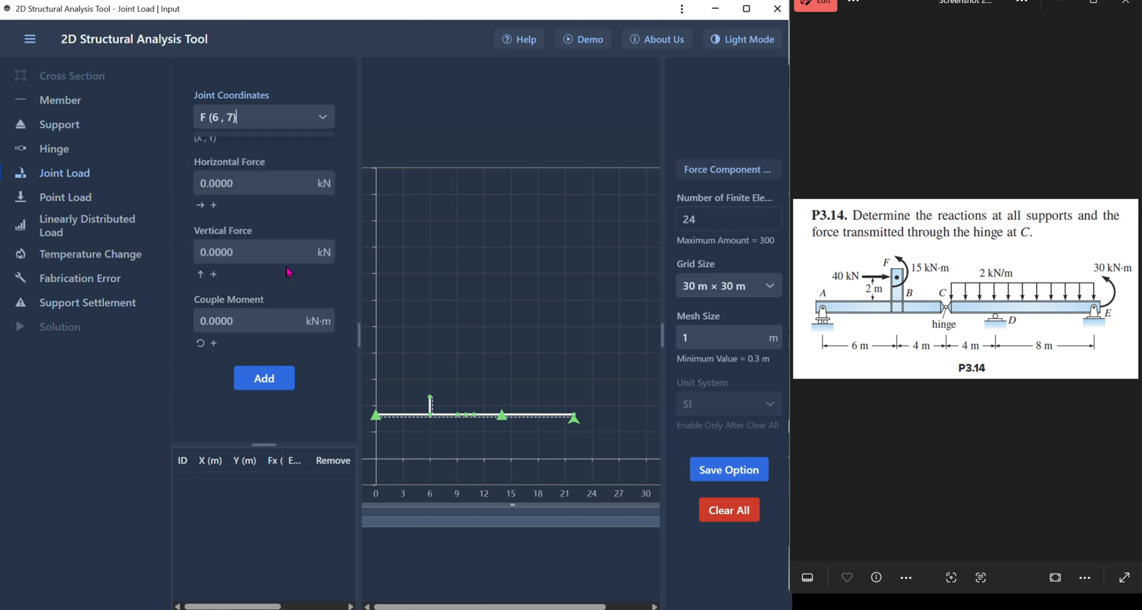
{"action": "left_click", "coordinate": [242, 182]}
{"action": "type", "text": "40"}
{"action": "key", "text": "Return"}
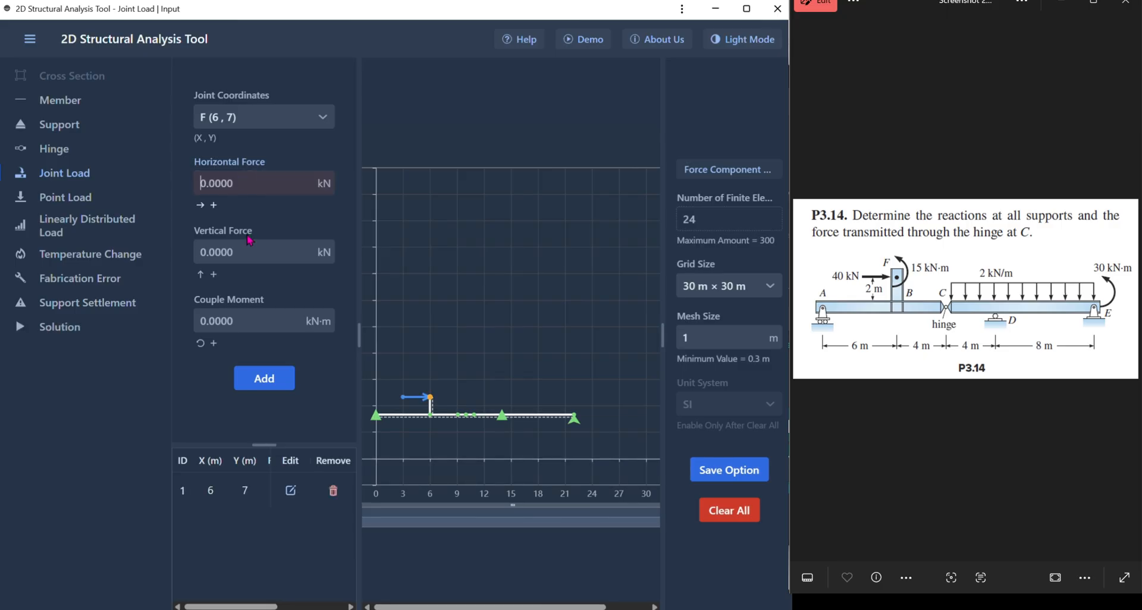
- Edit the horizontal force of the existing joint load at joint F (6, 7) and apply the change
{"action": "mouse_move", "coordinate": [403, 404]}
{"action": "left_click", "coordinate": [291, 491]}
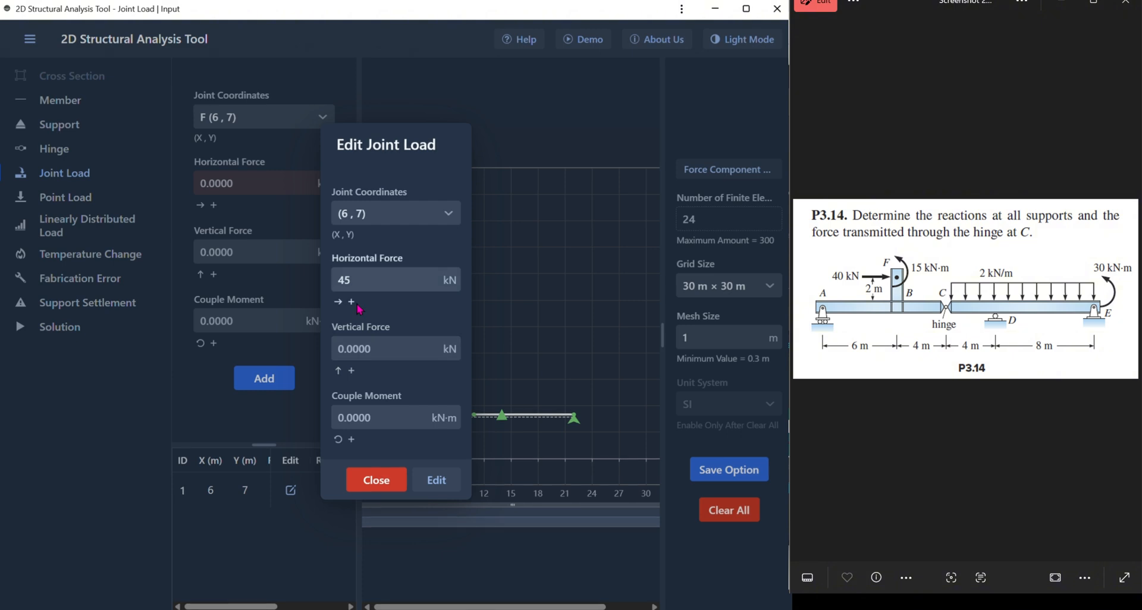
{"action": "left_click", "coordinate": [368, 284]}
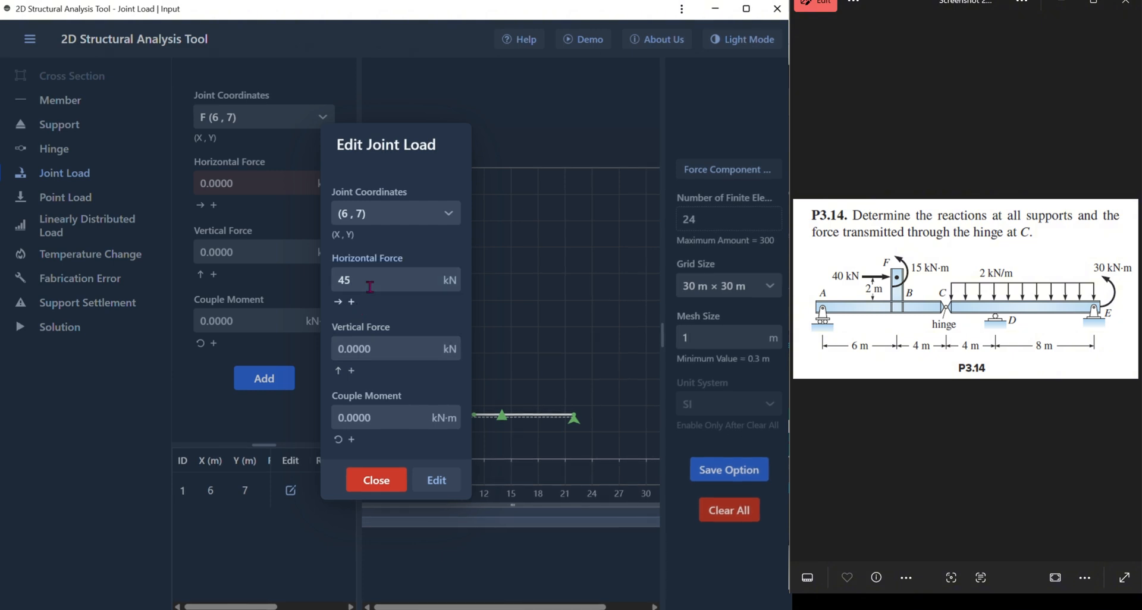
{"action": "key", "text": "BackSpace"}
{"action": "left_click", "coordinate": [436, 480]}
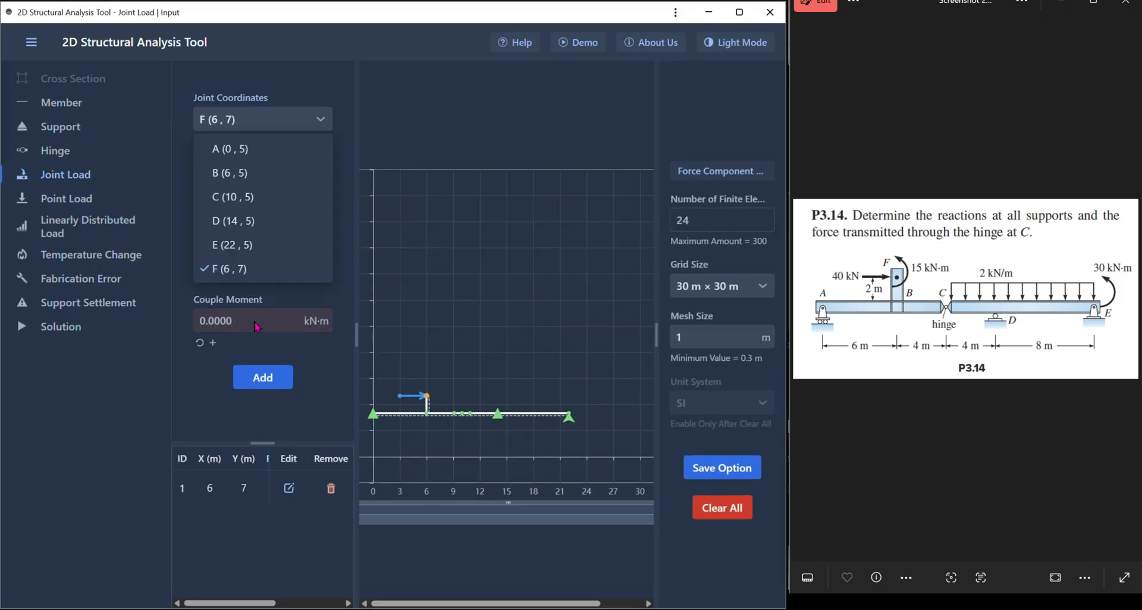
- Add a second joint load at joint F (6, 7) with a couple moment of 15 kN·m
{"action": "left_click", "coordinate": [256, 324]}
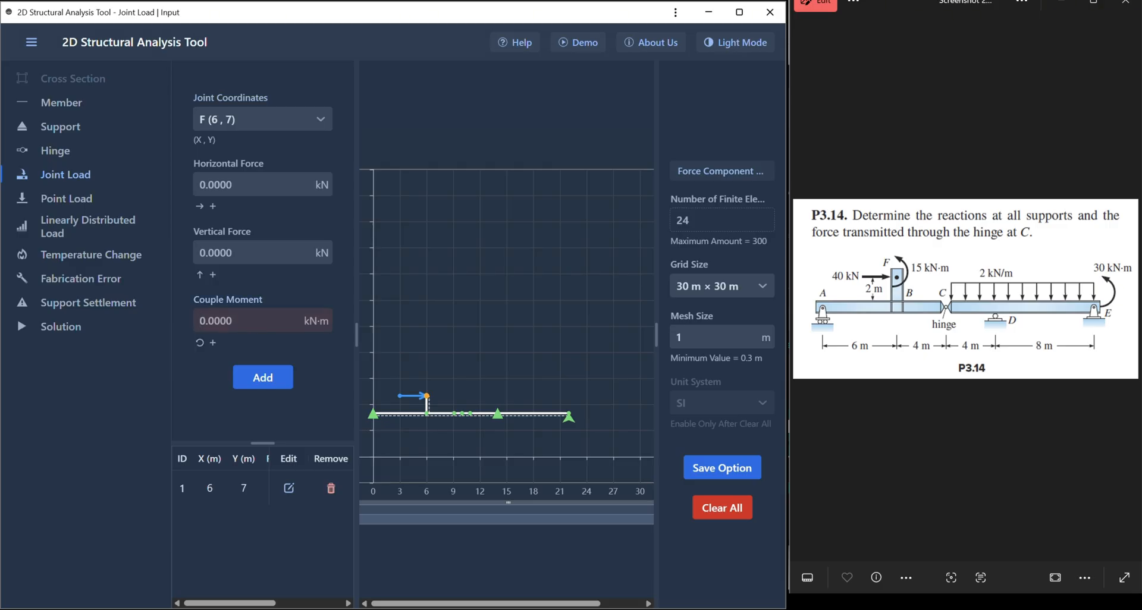
{"action": "type", "text": "15"}
{"action": "left_click", "coordinate": [267, 383]}
{"action": "mouse_move", "coordinate": [436, 414]}
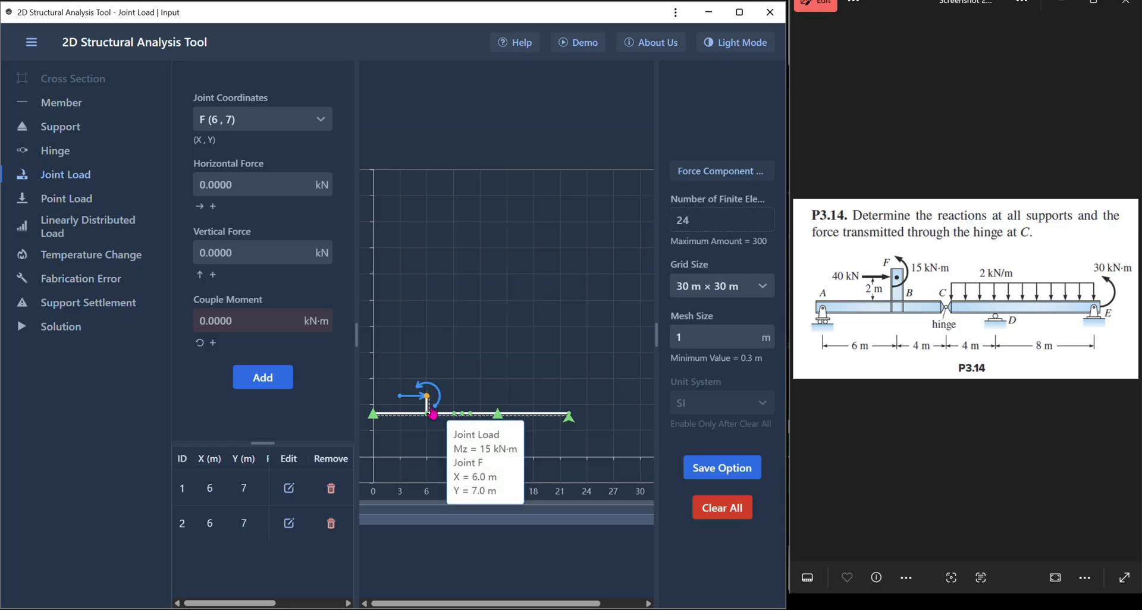